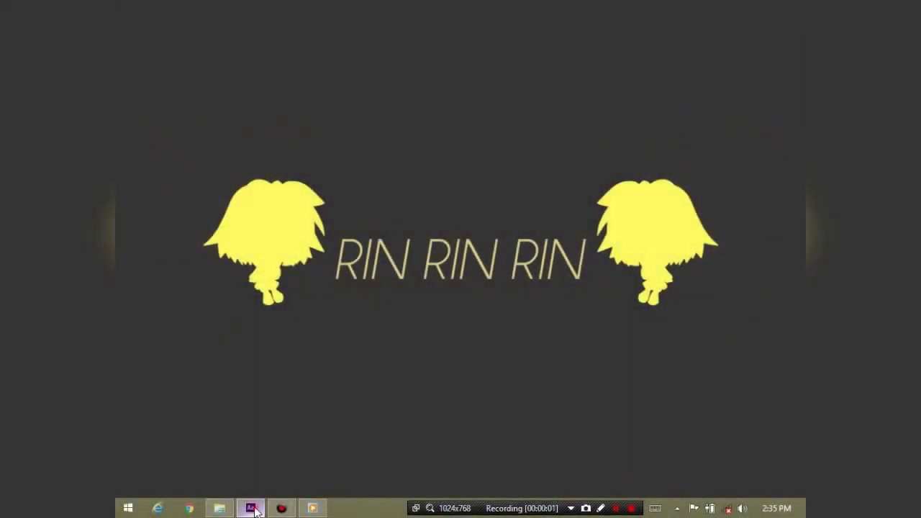
Preview part 6's IM FADED transition around 8 seconds, then scrub back to the bench scene frame
{"action": "left_click", "coordinate": [253, 509]}
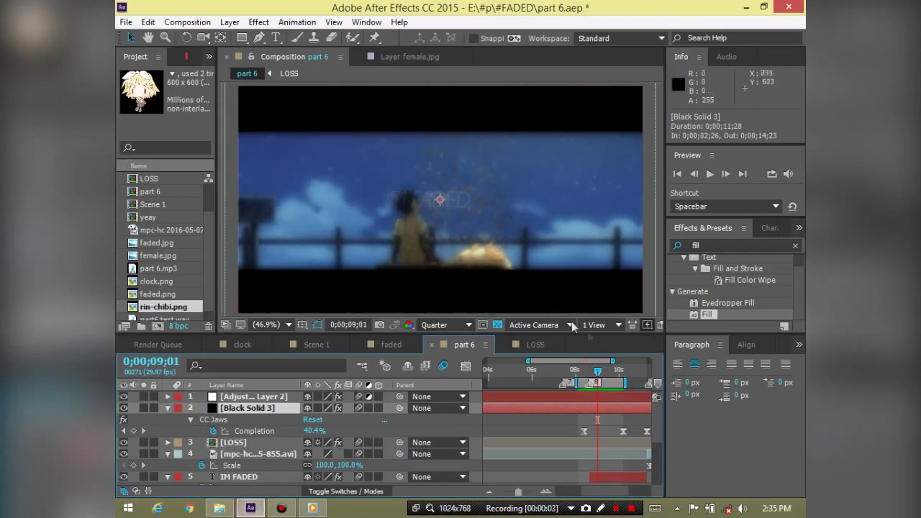
{"action": "left_click_drag", "start_coordinate": [597, 376], "coordinate": [575, 377]}
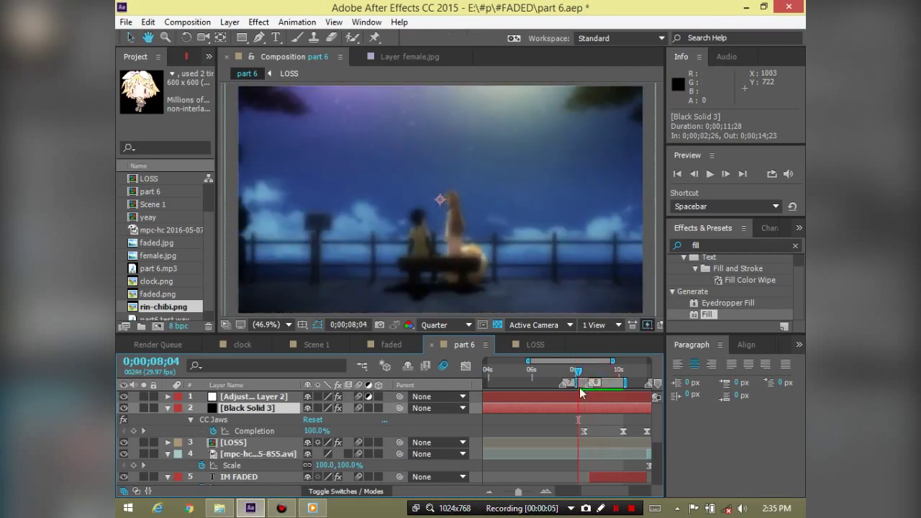
{"action": "key", "text": "space"}
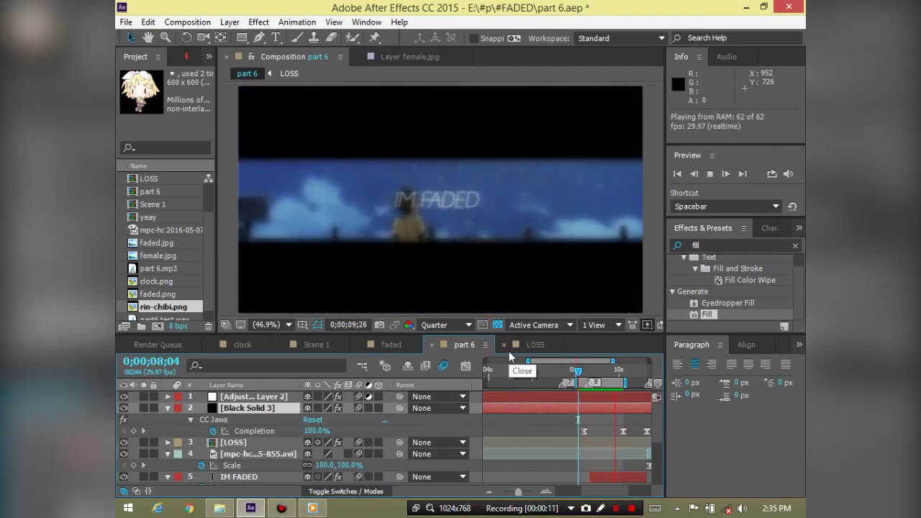
{"action": "key", "text": "space"}
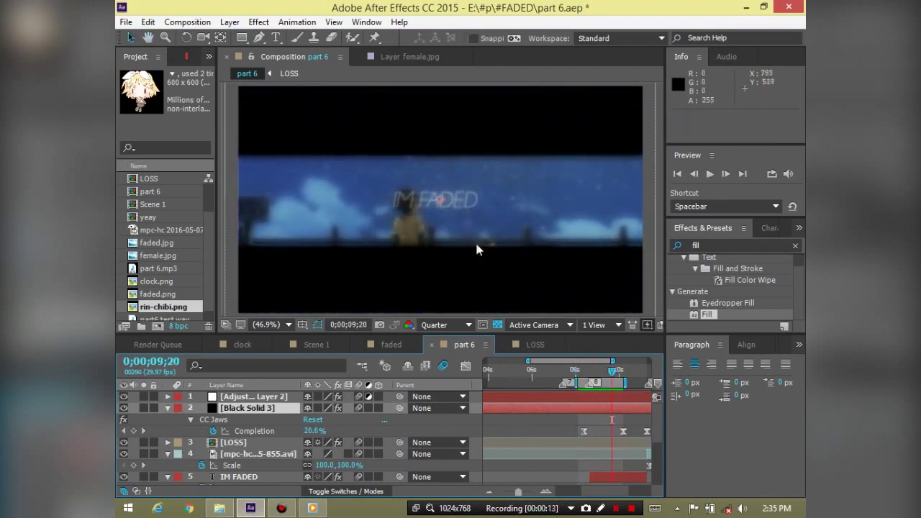
{"action": "mouse_move", "coordinate": [612, 372]}
{"action": "left_mouse_down"}
{"action": "mouse_move", "coordinate": [593, 381]}
{"action": "mouse_move", "coordinate": [607, 379]}
{"action": "left_mouse_up"}
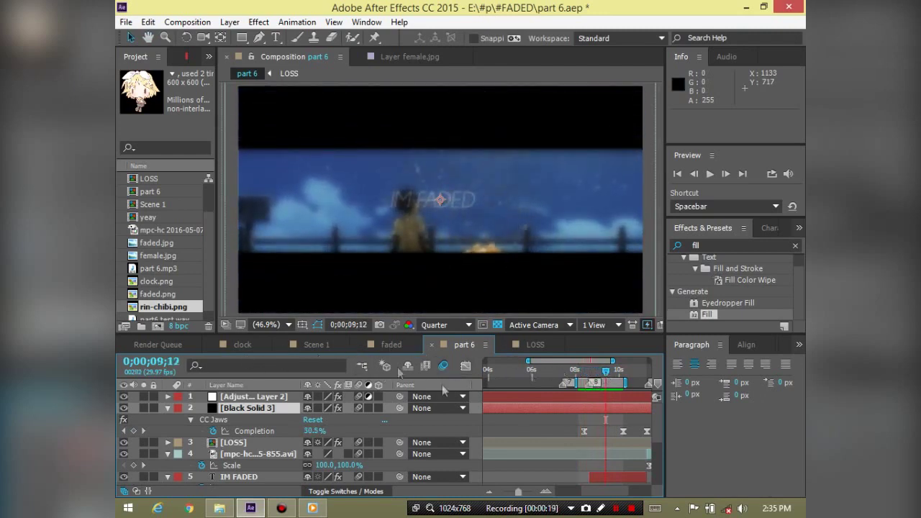
Switch to the faded composition and preview its CC Scatterize animation around 7–8 seconds
{"action": "left_click", "coordinate": [390, 347]}
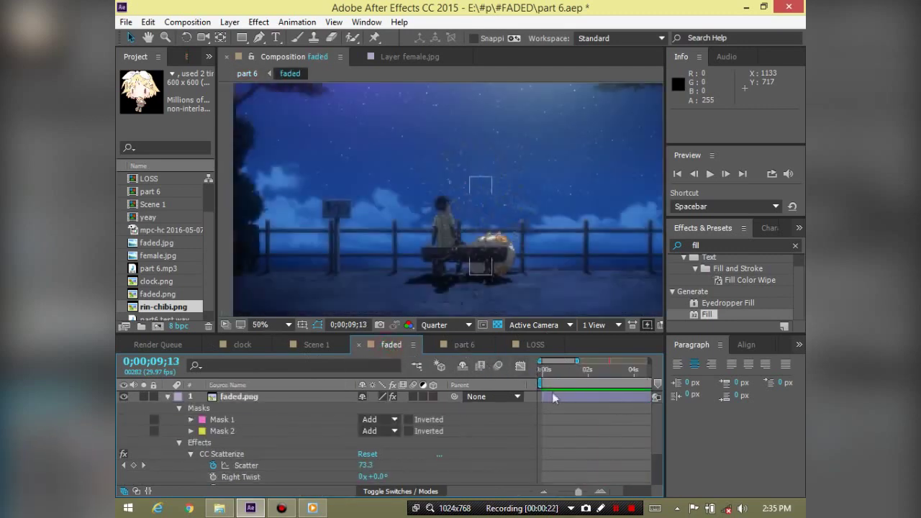
{"action": "left_click_drag", "start_coordinate": [575, 372], "coordinate": [516, 385]}
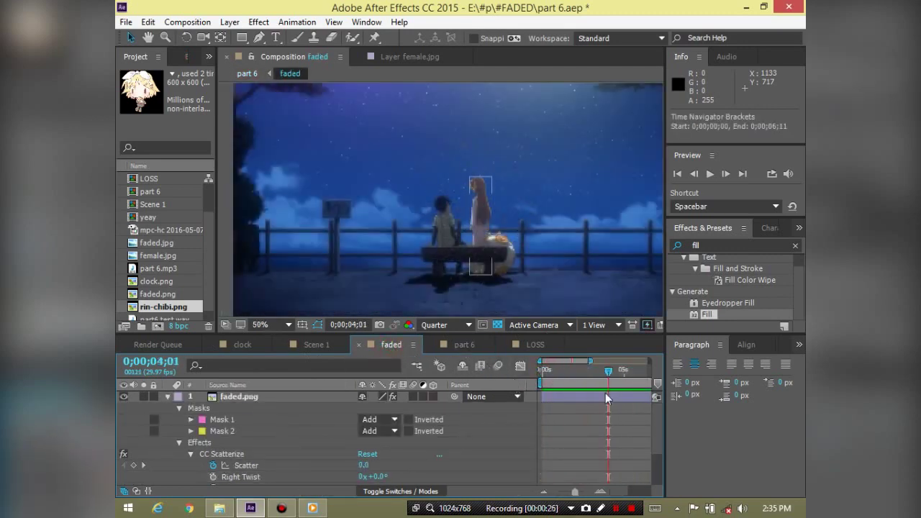
{"action": "scroll", "coordinate": [603, 411], "scroll_direction": "down", "scroll_amount": 3}
{"action": "mouse_move", "coordinate": [604, 380]}
{"action": "left_mouse_down"}
{"action": "mouse_move", "coordinate": [618, 381]}
{"action": "mouse_move", "coordinate": [606, 383]}
{"action": "left_mouse_up"}
{"action": "key", "text": "space"}
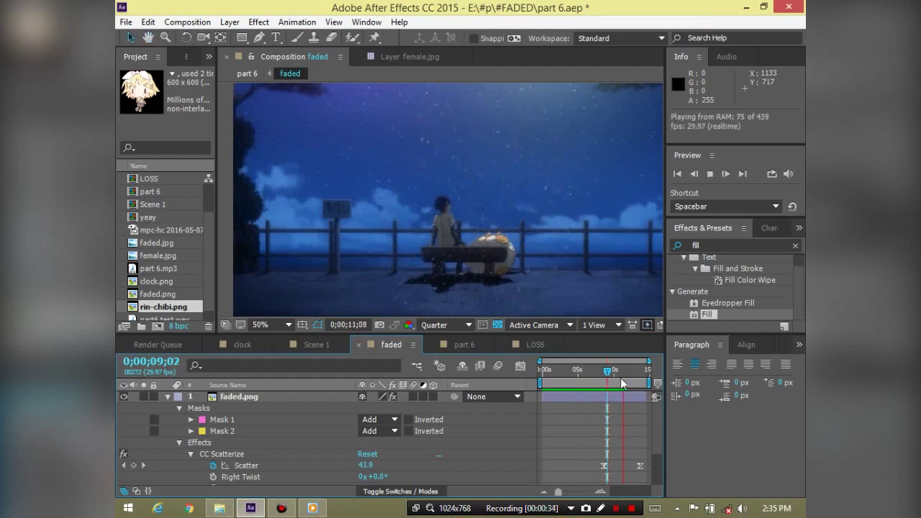
{"action": "left_click", "coordinate": [592, 379]}
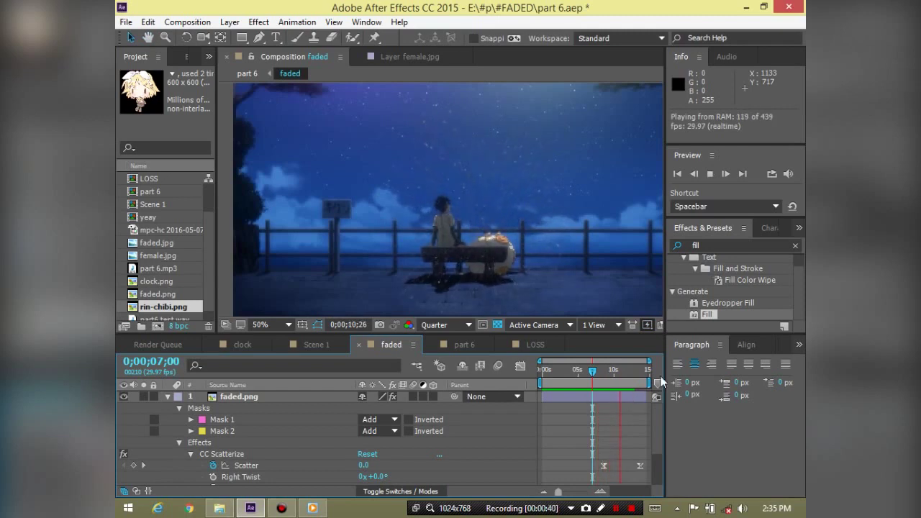
{"action": "left_click", "coordinate": [720, 246]}
Clear the fill search from Effects & Presets and move the time back near the start
{"action": "key", "text": "BackSpace"}
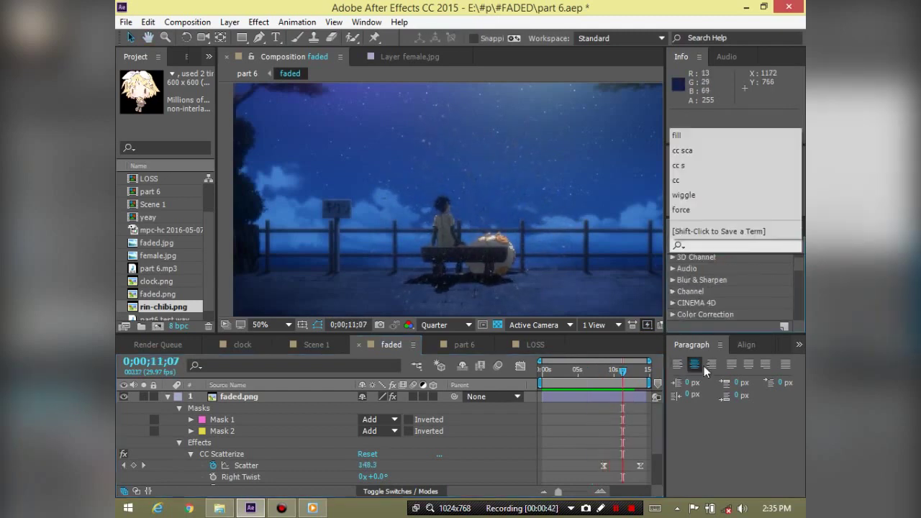
{"action": "left_click", "coordinate": [655, 368]}
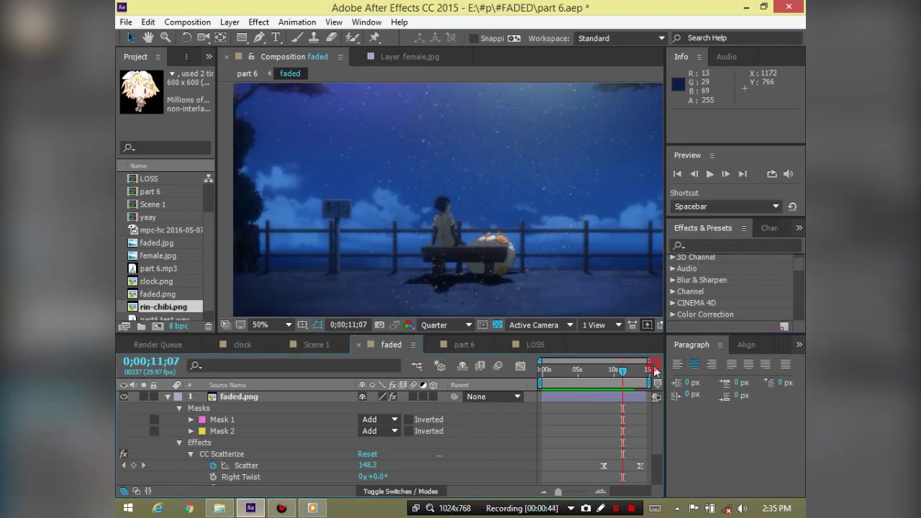
{"action": "left_click_drag", "start_coordinate": [623, 370], "coordinate": [547, 370]}
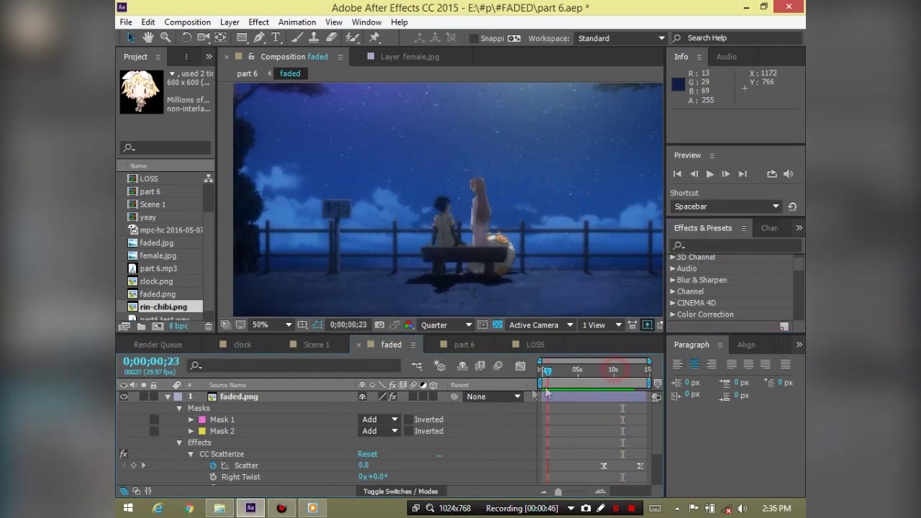
Create Comp 1 using the HDV/HDTV 720 29.97 preset (1280×720, 29.97 fps)
{"action": "left_click", "coordinate": [229, 22]}
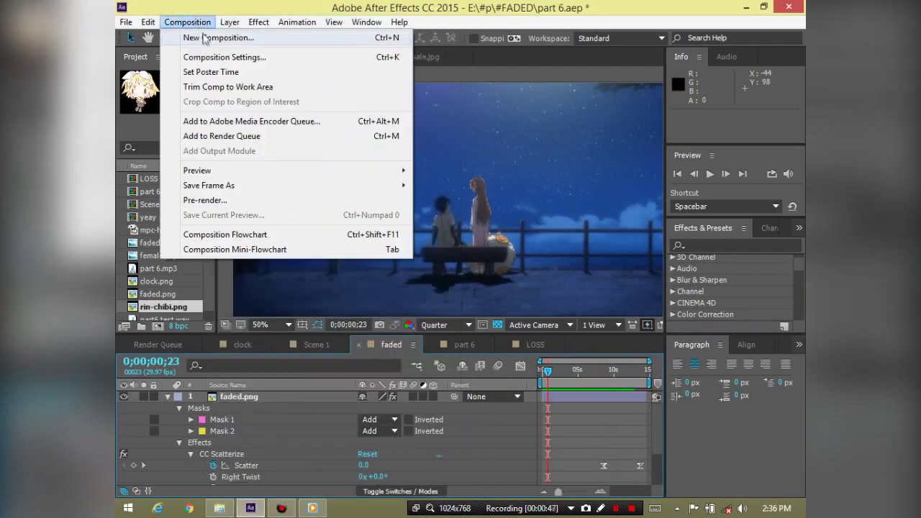
{"action": "left_click", "coordinate": [205, 34]}
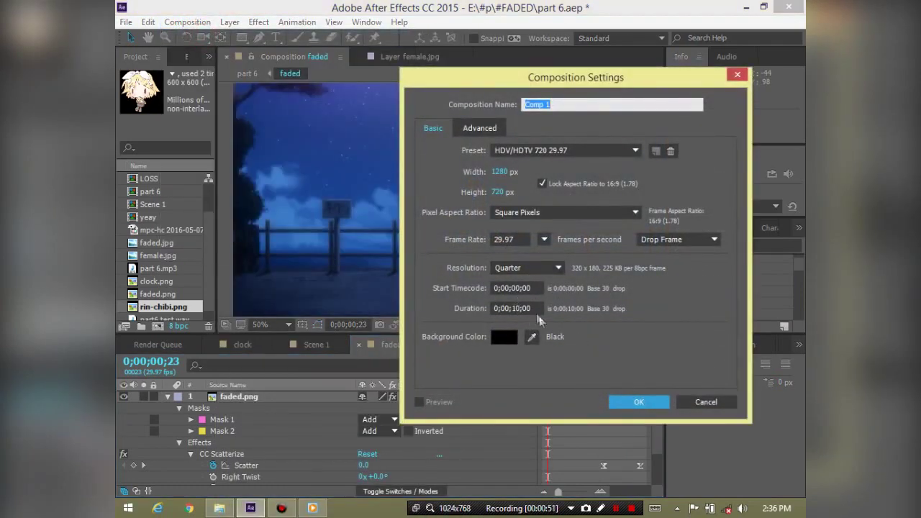
{"action": "left_click", "coordinate": [646, 403]}
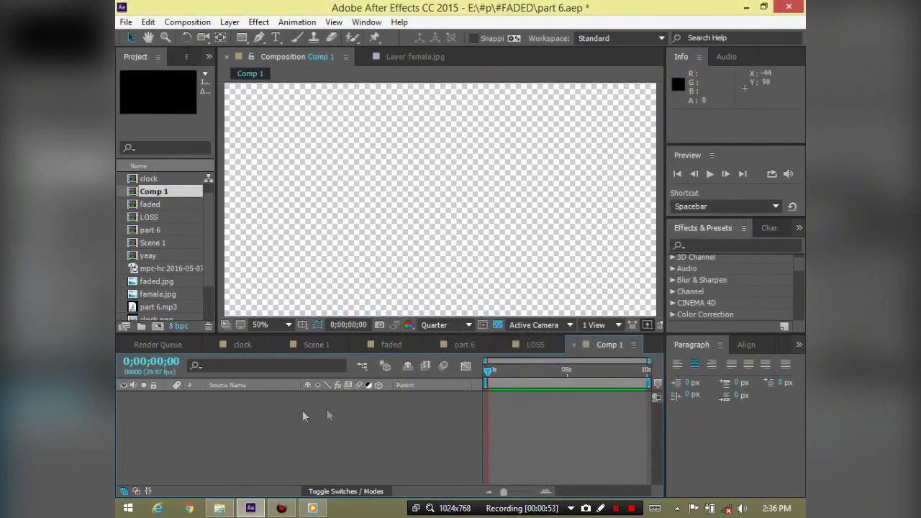
Add the mpc-hc video clip to Comp 1 as its only layer
{"action": "left_click", "coordinate": [164, 270]}
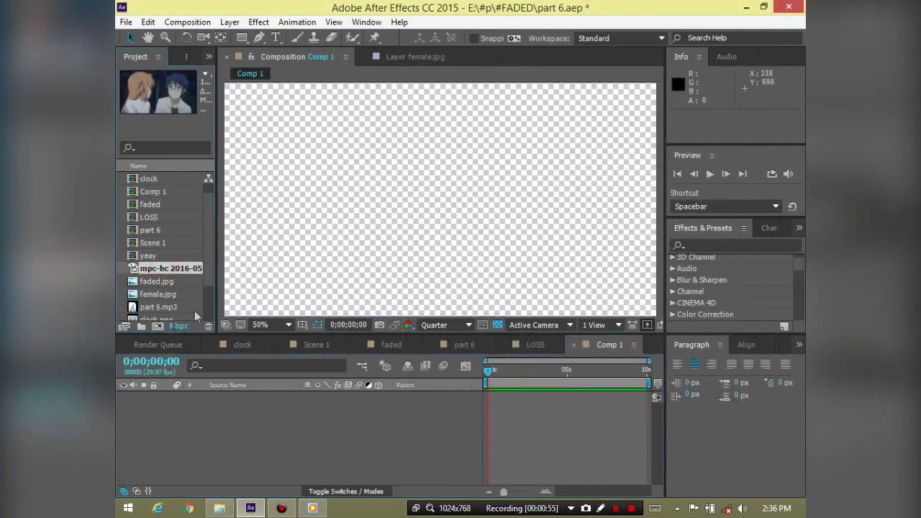
{"action": "left_click", "coordinate": [225, 508]}
{"action": "left_click", "coordinate": [635, 75]}
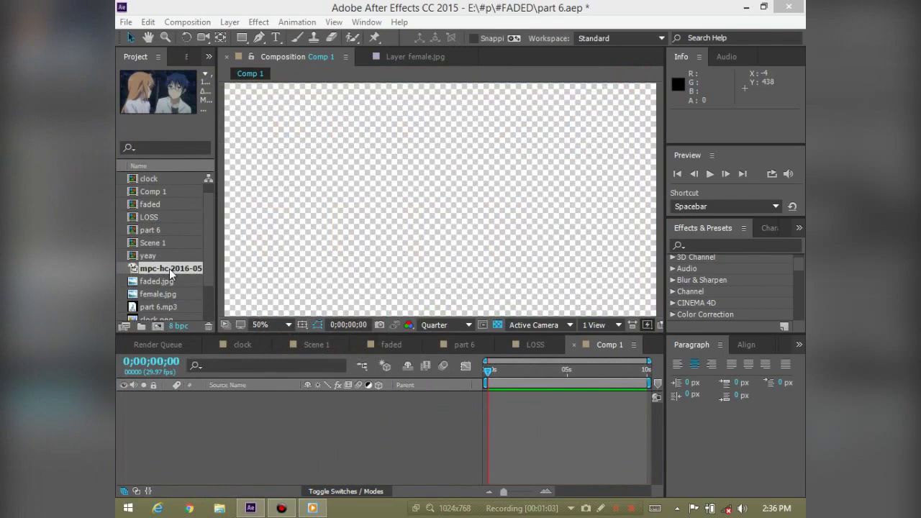
{"action": "left_click_drag", "start_coordinate": [171, 274], "coordinate": [230, 425]}
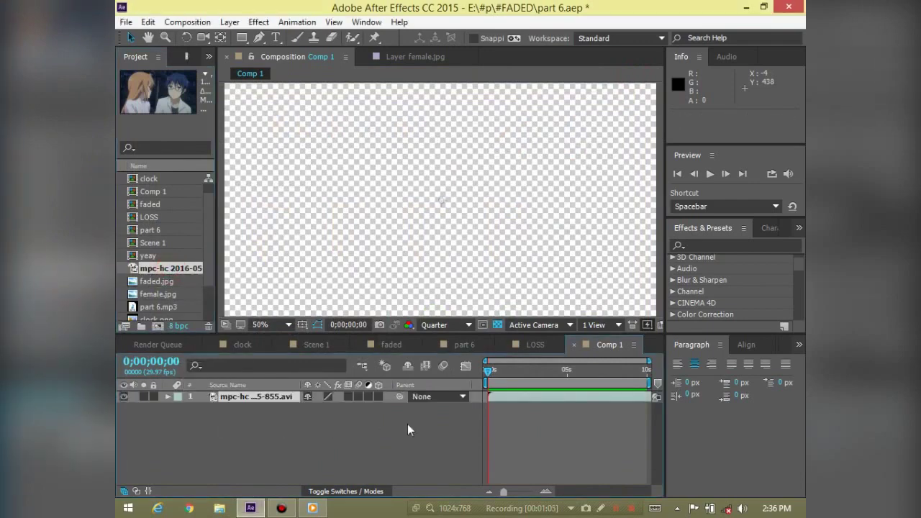
Slip the mpc-hc layer until Comp 1 starts on the night-sky bench scene
{"action": "scroll", "coordinate": [436, 229], "scroll_direction": "down", "scroll_amount": 2}
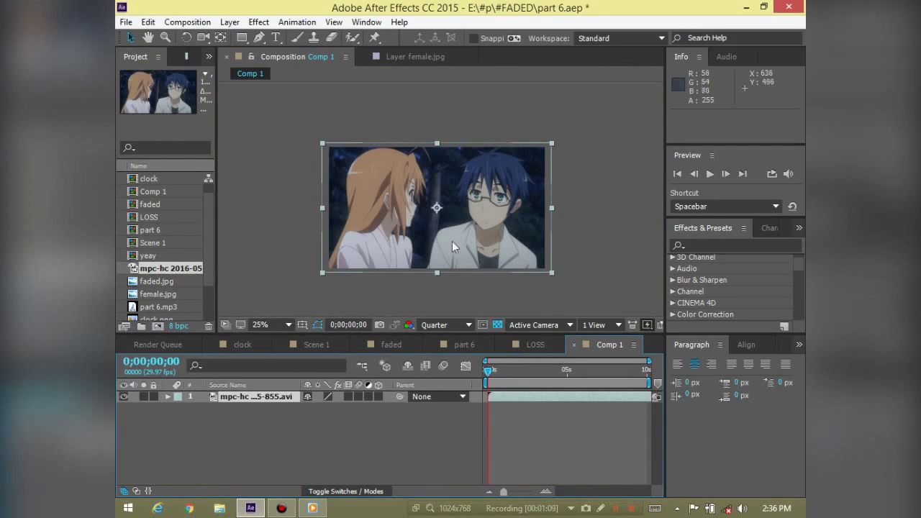
{"action": "mouse_move", "coordinate": [603, 401]}
{"action": "left_mouse_down"}
{"action": "mouse_move", "coordinate": [547, 402]}
{"action": "mouse_move", "coordinate": [641, 401]}
{"action": "mouse_move", "coordinate": [427, 417]}
{"action": "mouse_move", "coordinate": [601, 417]}
{"action": "left_mouse_up"}
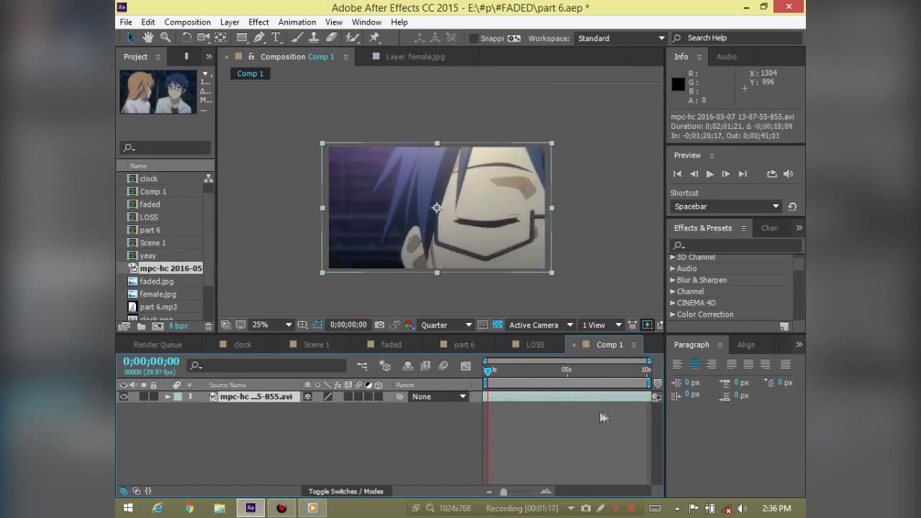
{"action": "mouse_move", "coordinate": [625, 401]}
{"action": "left_mouse_down"}
{"action": "mouse_move", "coordinate": [518, 413]}
{"action": "mouse_move", "coordinate": [609, 402]}
{"action": "left_mouse_up"}
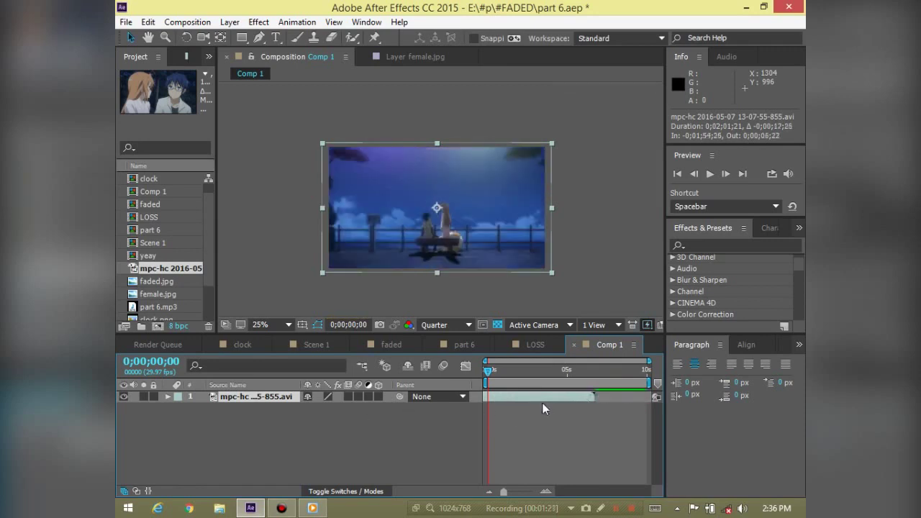
{"action": "mouse_move", "coordinate": [516, 404]}
{"action": "left_mouse_down"}
{"action": "mouse_move", "coordinate": [543, 398]}
{"action": "mouse_move", "coordinate": [516, 400]}
{"action": "left_mouse_up"}
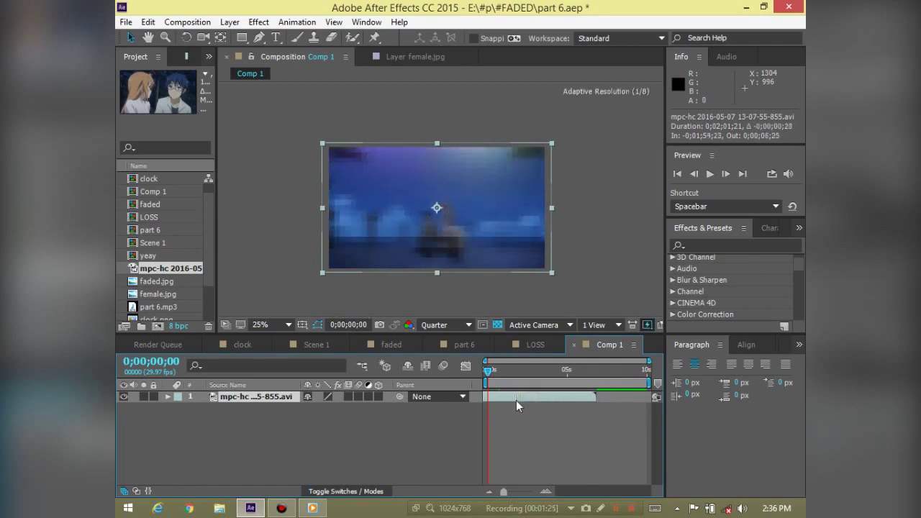
Set the preview resolution to Full and zoom in to inspect the bench scene
{"action": "left_click", "coordinate": [464, 324]}
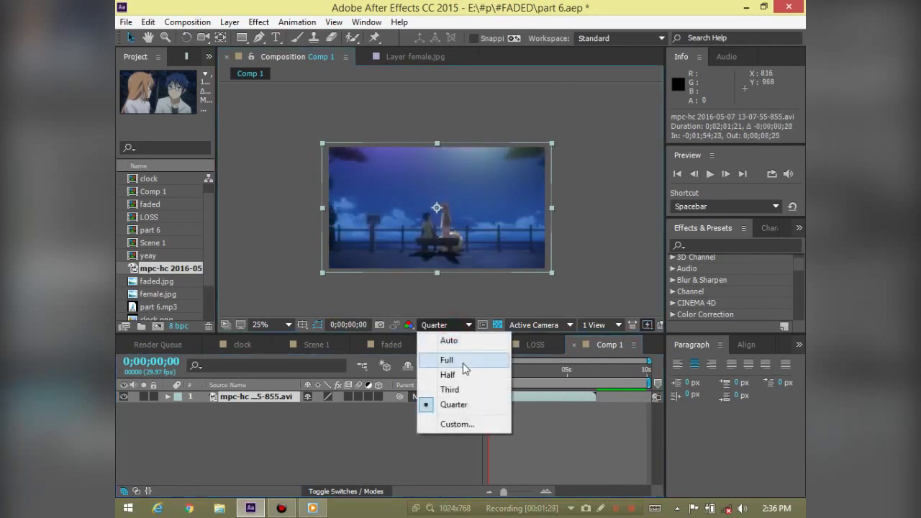
{"action": "left_click", "coordinate": [464, 360]}
{"action": "scroll", "coordinate": [426, 188], "scroll_direction": "up", "scroll_amount": 2}
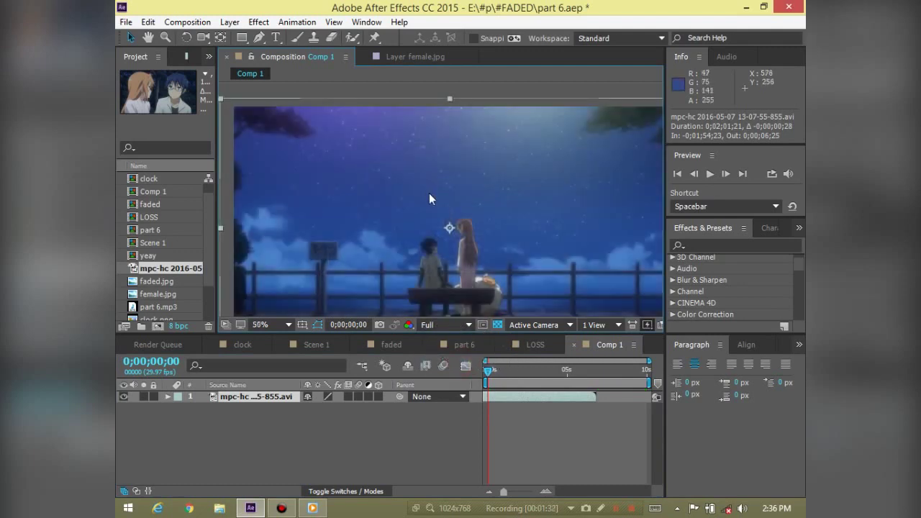
{"action": "scroll", "coordinate": [429, 193], "scroll_direction": "up", "scroll_amount": 2}
{"action": "left_click_drag", "start_coordinate": [469, 239], "coordinate": [449, 128]}
{"action": "scroll", "coordinate": [497, 205], "scroll_direction": "down", "scroll_amount": 2}
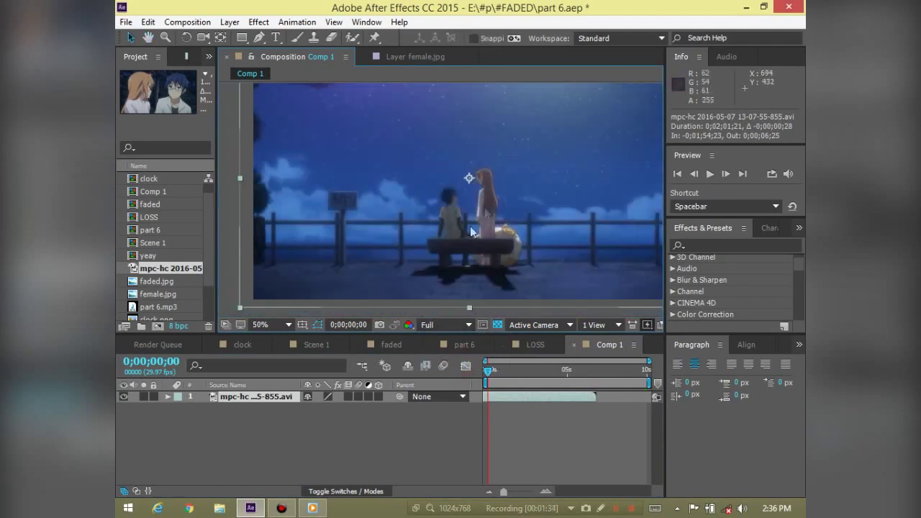
{"action": "scroll", "coordinate": [503, 204], "scroll_direction": "down", "scroll_amount": 2}
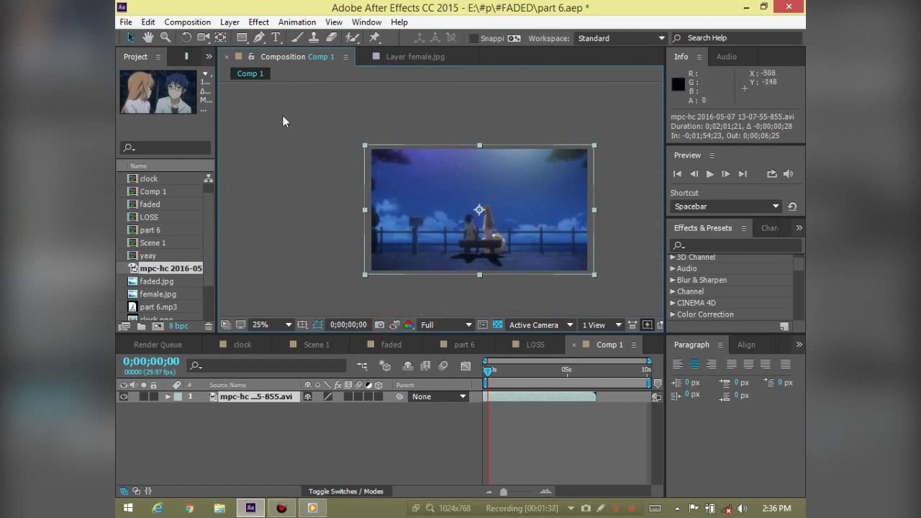
Queue the current Comp 1 frame for rendering with PNG Sequence as the output format
{"action": "left_click", "coordinate": [187, 22]}
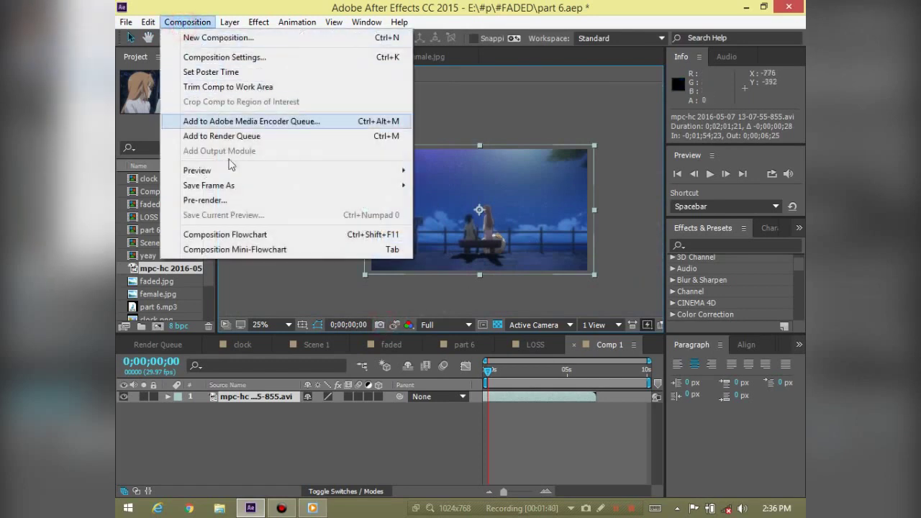
{"action": "mouse_move", "coordinate": [302, 186]}
{"action": "left_click", "coordinate": [451, 185]}
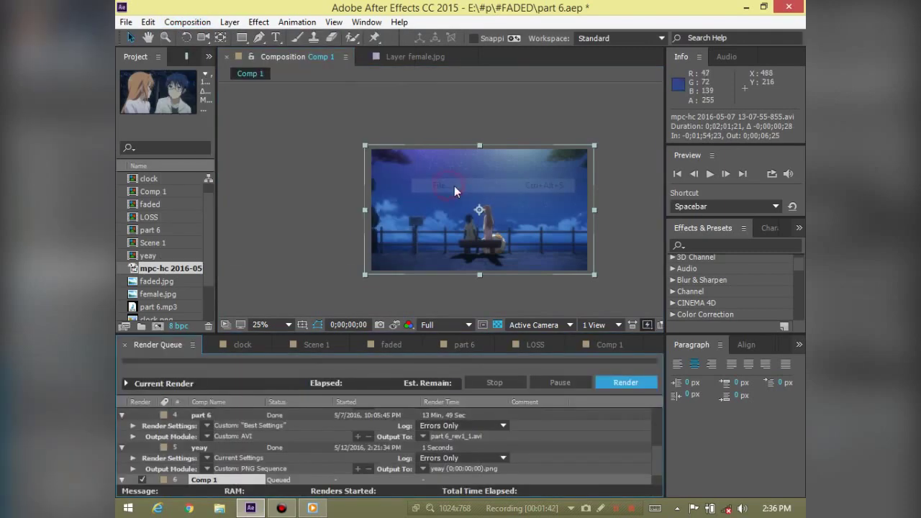
{"action": "scroll", "coordinate": [306, 442], "scroll_direction": "down", "scroll_amount": 1}
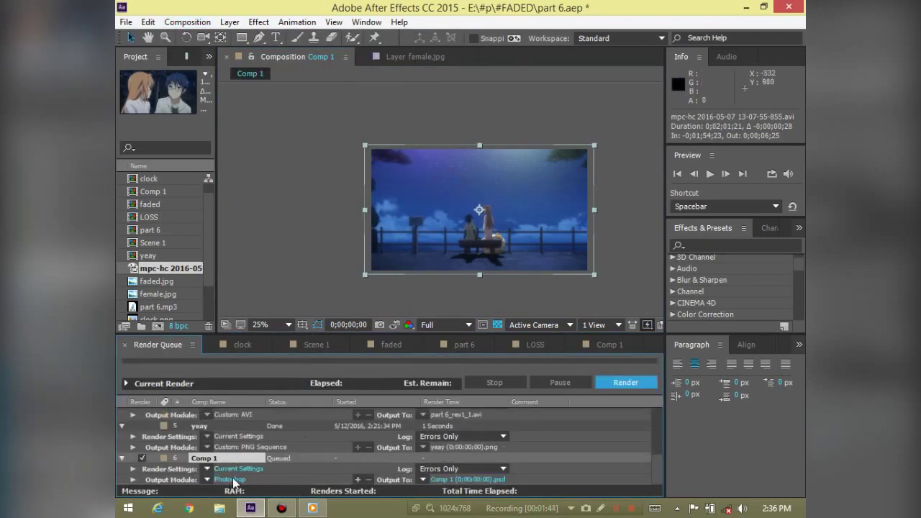
{"action": "left_click", "coordinate": [229, 479]}
{"action": "left_click", "coordinate": [520, 88]}
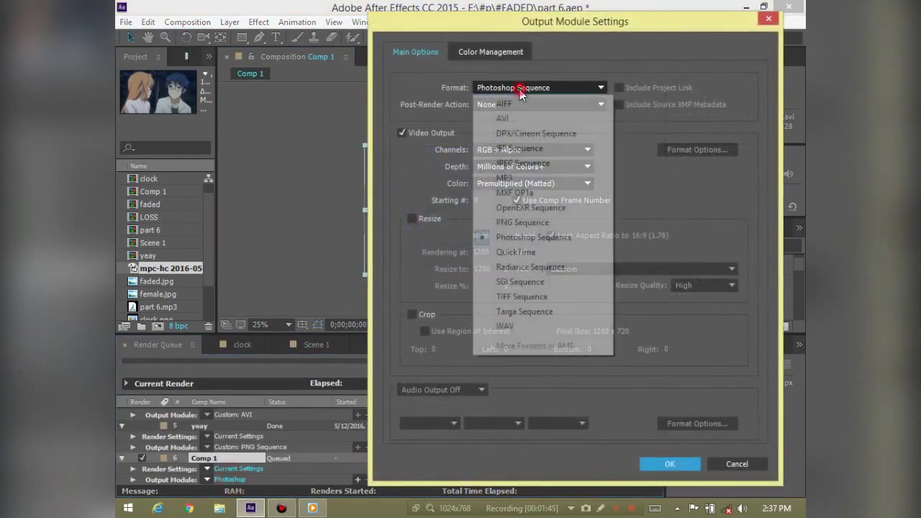
{"action": "left_click", "coordinate": [511, 222]}
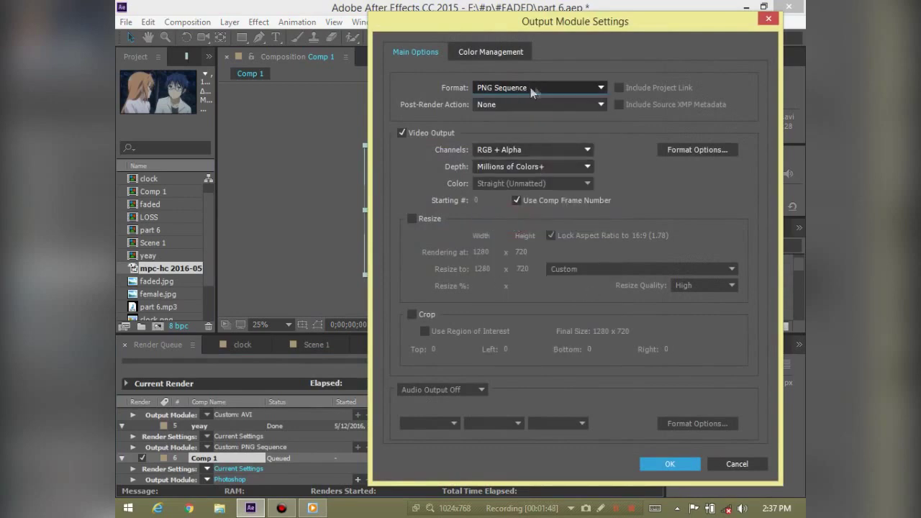
{"action": "left_click", "coordinate": [670, 465]}
Set the output to test.png on the Desktop and start the render
{"action": "left_click", "coordinate": [490, 480]}
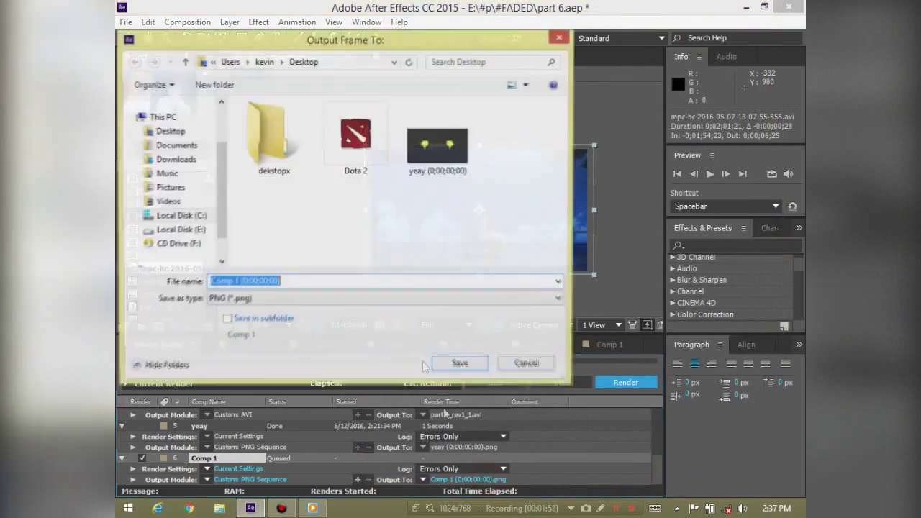
{"action": "left_click", "coordinate": [264, 62]}
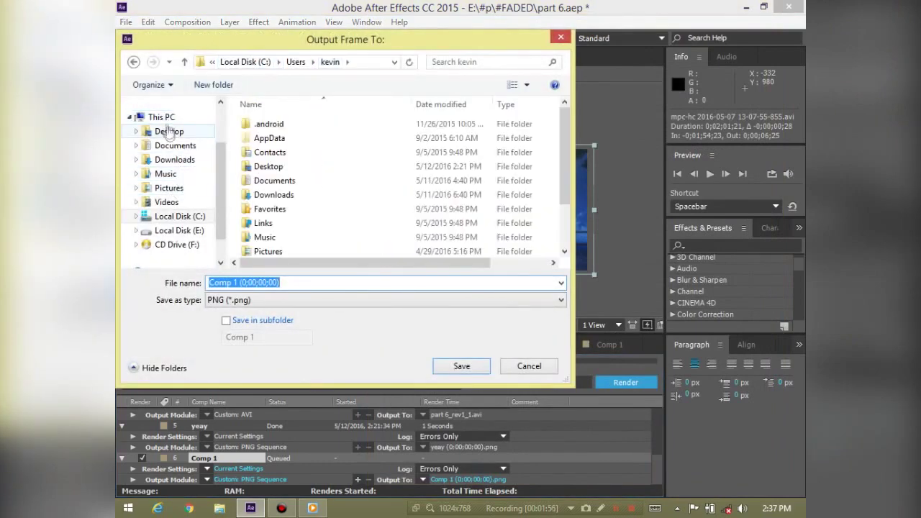
{"action": "left_click", "coordinate": [170, 131]}
{"action": "left_click", "coordinate": [298, 282]}
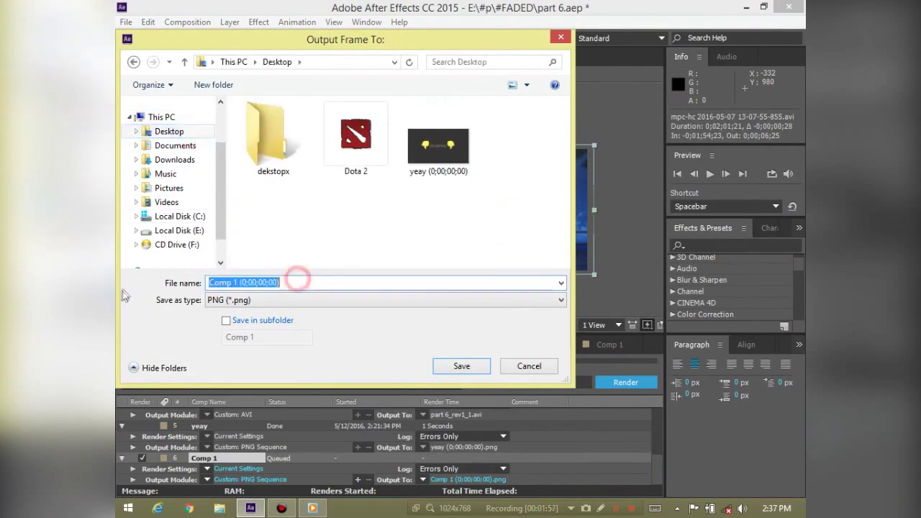
{"action": "type", "text": "test"}
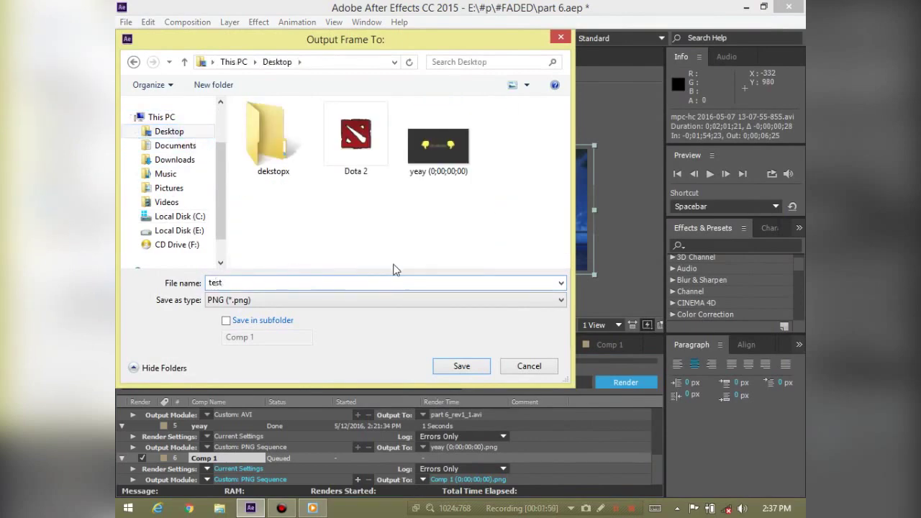
{"action": "key", "text": "Return"}
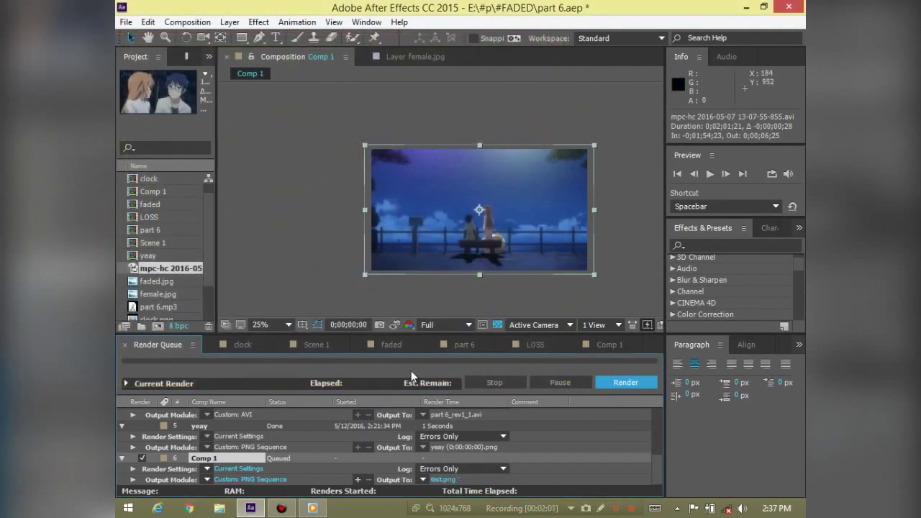
{"action": "left_click", "coordinate": [628, 384]}
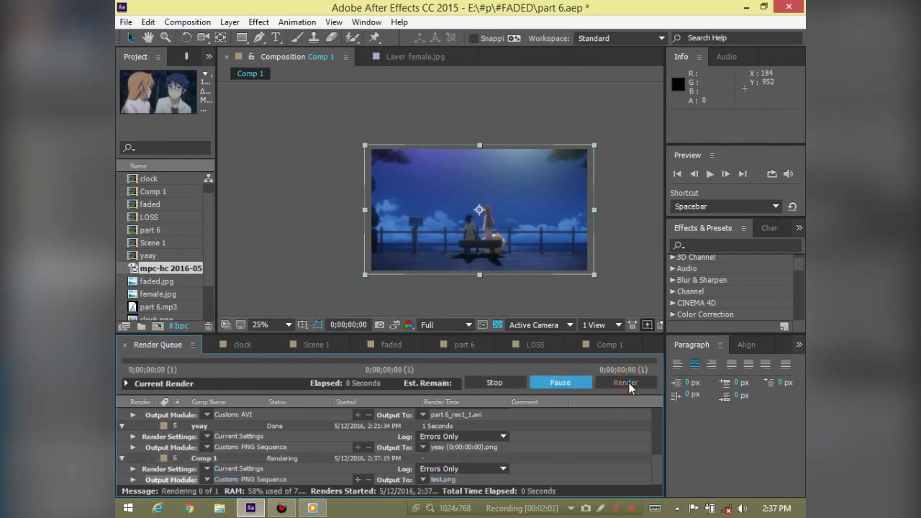
Launch Photoshop from the Windows start search and maximize its window
{"action": "key", "text": "super"}
{"action": "type", "text": "pho"}
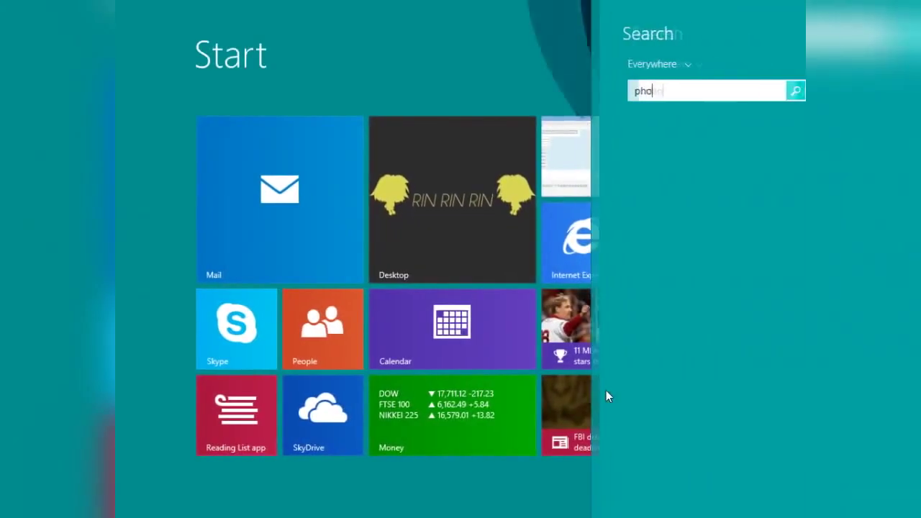
{"action": "type", "text": "to"}
{"action": "key", "text": "Return"}
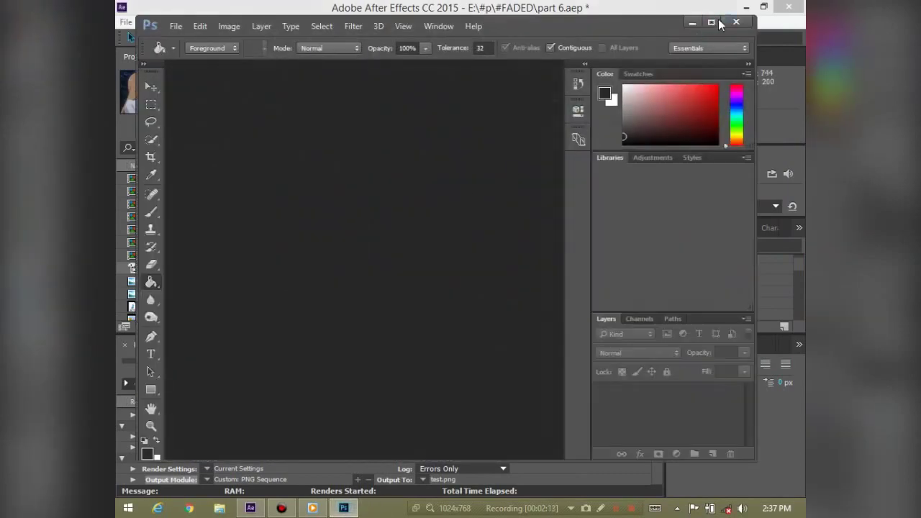
{"action": "left_click", "coordinate": [720, 24]}
Open the rendered test.png frame from the Desktop
{"action": "left_click", "coordinate": [137, 9]}
{"action": "left_click", "coordinate": [151, 35]}
{"action": "left_click", "coordinate": [169, 95]}
{"action": "scroll", "coordinate": [305, 167], "scroll_direction": "down", "scroll_amount": 3}
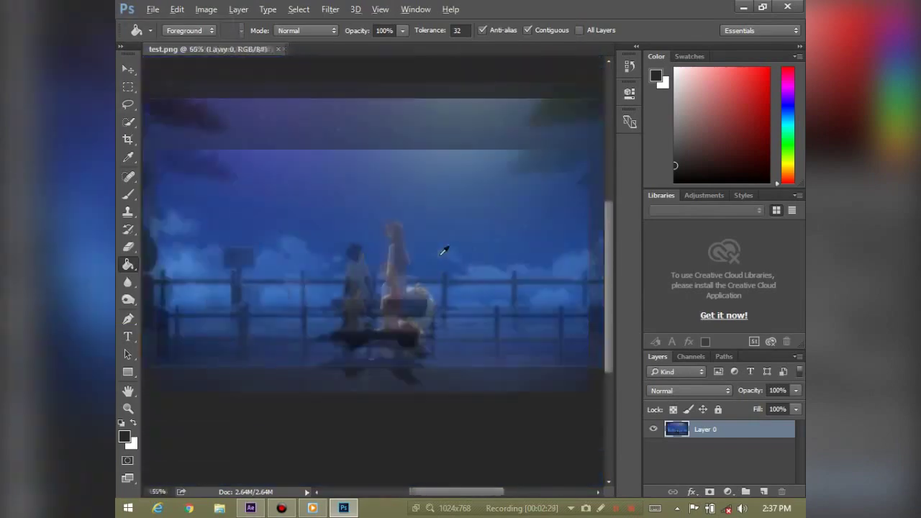
{"action": "scroll", "coordinate": [444, 250], "scroll_direction": "up", "scroll_amount": 5}
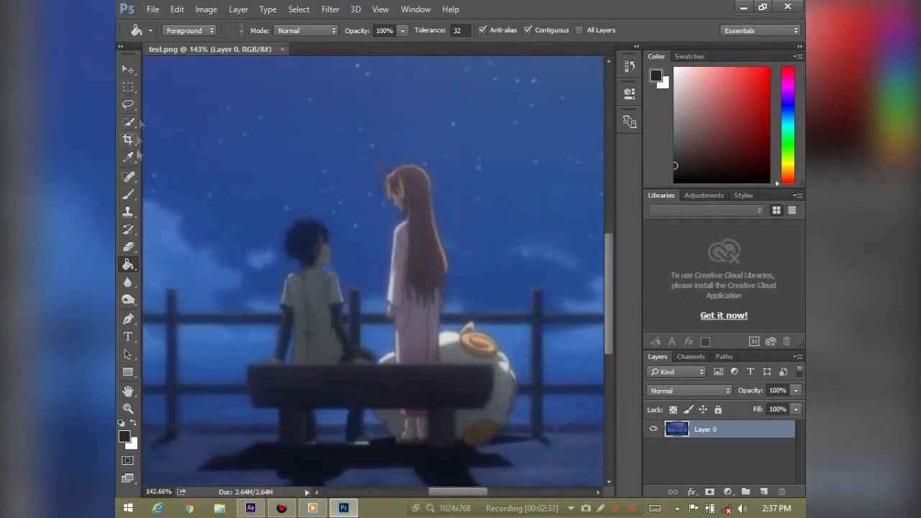
{"action": "left_click", "coordinate": [128, 212]}
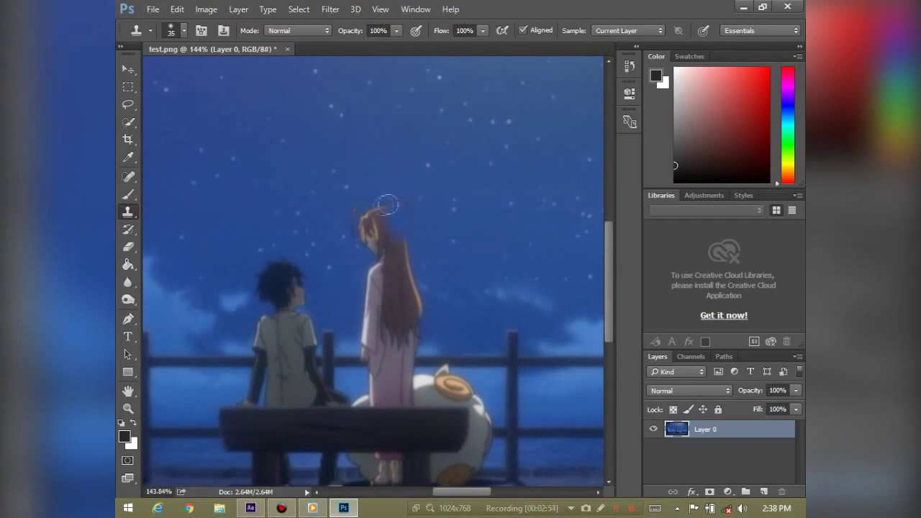
Clone night sky over the standing girl's head and upper body
{"action": "mouse_move", "coordinate": [379, 261]}
{"action": "left_mouse_down"}
{"action": "mouse_move", "coordinate": [395, 323]}
{"action": "mouse_move", "coordinate": [386, 334]}
{"action": "left_mouse_up"}
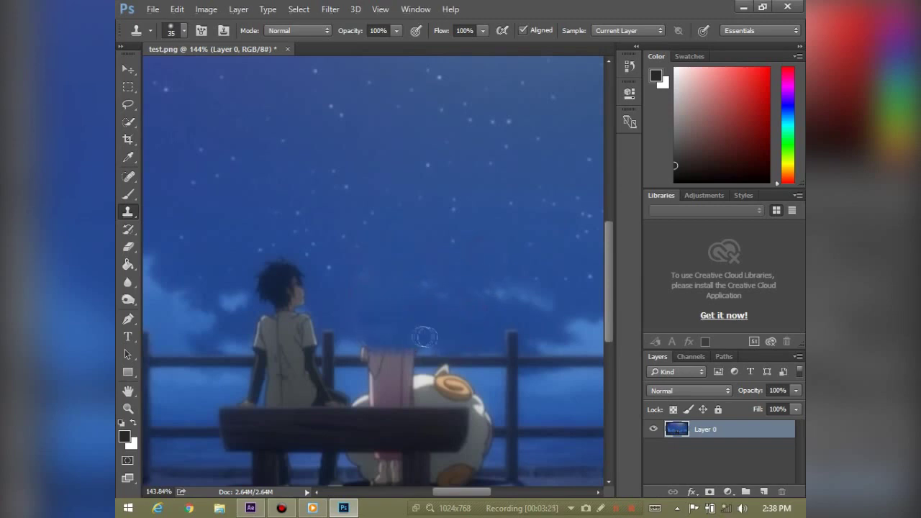
{"action": "scroll", "coordinate": [376, 334], "scroll_direction": "up", "scroll_amount": 2}
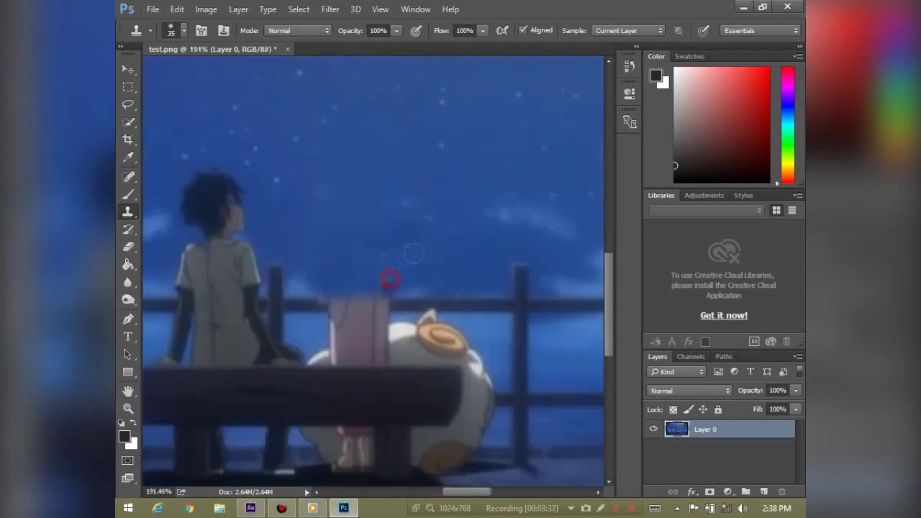
Cut part of the cat onto a new layer and move it left over the girl's robe
{"action": "key", "text": "m"}
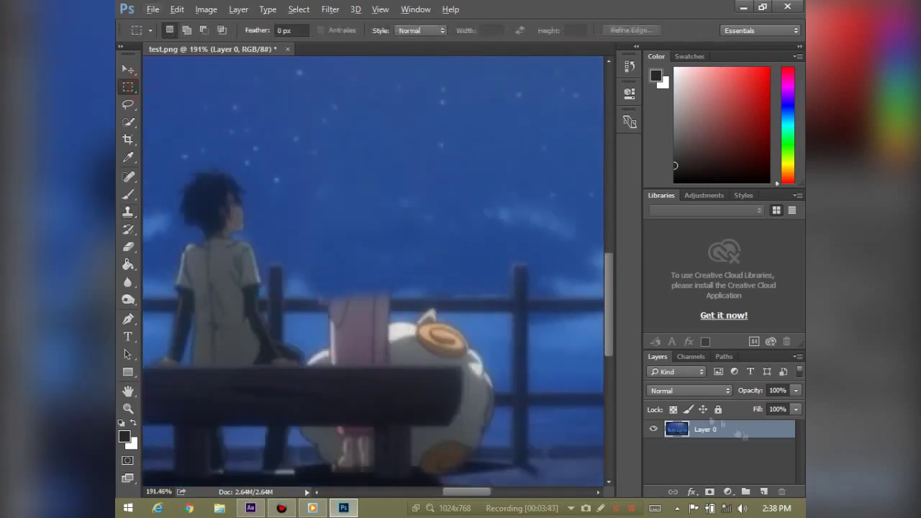
{"action": "scroll", "coordinate": [360, 294], "scroll_direction": "up", "scroll_amount": 2}
{"action": "left_click_drag", "start_coordinate": [415, 288], "coordinate": [534, 304]}
{"action": "right_click", "coordinate": [492, 302]}
{"action": "left_click", "coordinate": [555, 129]}
{"action": "key", "text": "ctrl+t"}
{"action": "scroll", "coordinate": [501, 283], "scroll_direction": "down", "scroll_amount": 1}
{"action": "scroll", "coordinate": [463, 292], "scroll_direction": "left", "scroll_amount": 3}
{"action": "left_click_drag", "start_coordinate": [555, 289], "coordinate": [316, 289]}
{"action": "scroll", "coordinate": [317, 284], "scroll_direction": "up", "scroll_amount": 3}
{"action": "key", "text": "Return"}
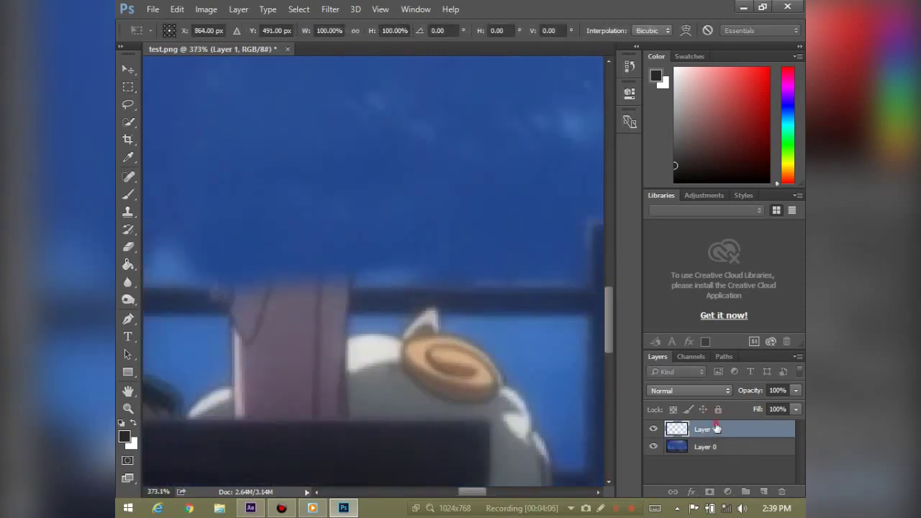
On Layer 0, spot-heal the railing beside the cat and above the pink robe into sky
{"action": "scroll", "coordinate": [375, 274], "scroll_direction": "left", "scroll_amount": 3}
{"action": "key", "text": "j"}
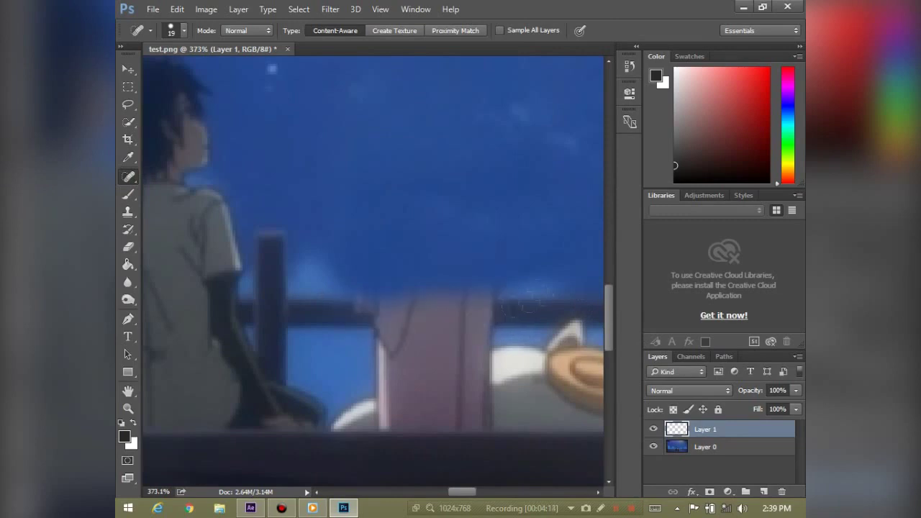
{"action": "scroll", "coordinate": [413, 240], "scroll_direction": "left", "scroll_amount": 3}
{"action": "scroll", "coordinate": [414, 240], "scroll_direction": "down", "scroll_amount": 1}
{"action": "key", "text": "shift+j"}
{"action": "scroll", "coordinate": [414, 239], "scroll_direction": "right", "scroll_amount": 1}
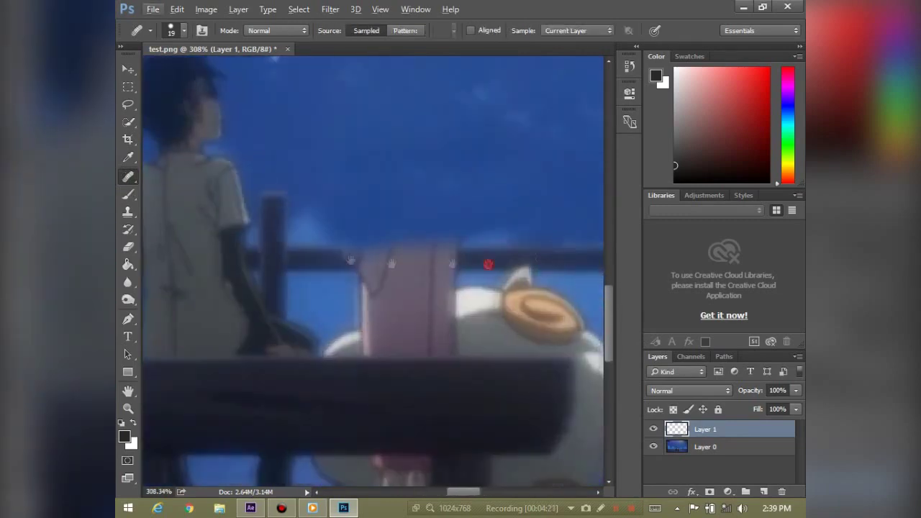
{"action": "scroll", "coordinate": [307, 225], "scroll_direction": "right", "scroll_amount": 3}
{"action": "scroll", "coordinate": [448, 254], "scroll_direction": "left", "scroll_amount": 3}
{"action": "key", "text": "shift+j"}
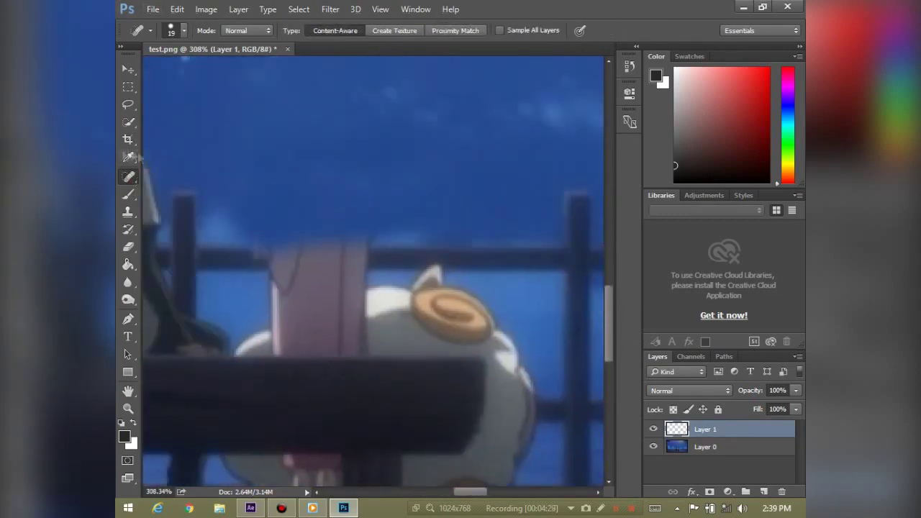
{"action": "key", "text": "s"}
{"action": "scroll", "coordinate": [387, 227], "scroll_direction": "right", "scroll_amount": 5}
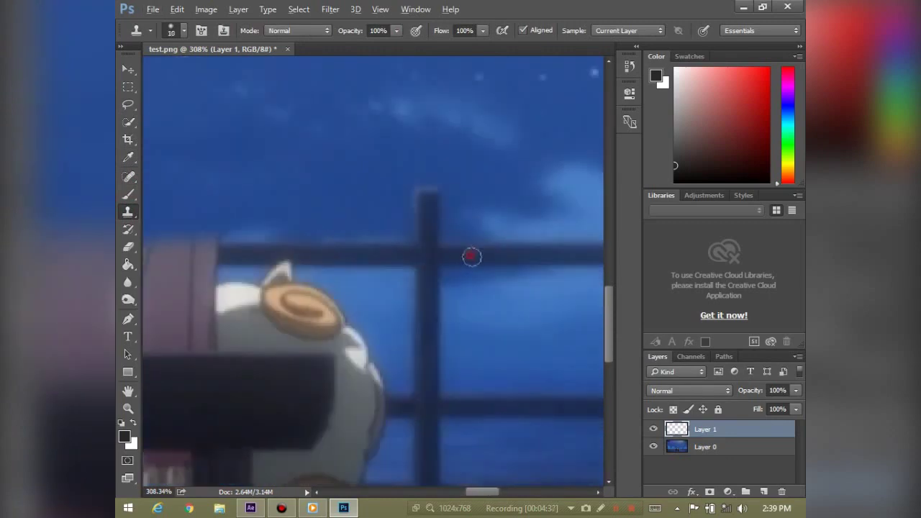
{"action": "scroll", "coordinate": [471, 256], "scroll_direction": "left", "scroll_amount": 6}
{"action": "key", "text": "alt+bracketleft"}
{"action": "key", "text": "j"}
{"action": "mouse_move", "coordinate": [419, 253]}
{"action": "left_mouse_down"}
{"action": "mouse_move", "coordinate": [302, 264]}
{"action": "mouse_move", "coordinate": [431, 264]}
{"action": "left_mouse_up"}
{"action": "scroll", "coordinate": [390, 278], "scroll_direction": "down", "scroll_amount": 3}
{"action": "mouse_move", "coordinate": [353, 305]}
{"action": "left_mouse_down"}
{"action": "mouse_move", "coordinate": [284, 306]}
{"action": "mouse_move", "coordinate": [338, 328]}
{"action": "left_mouse_up"}
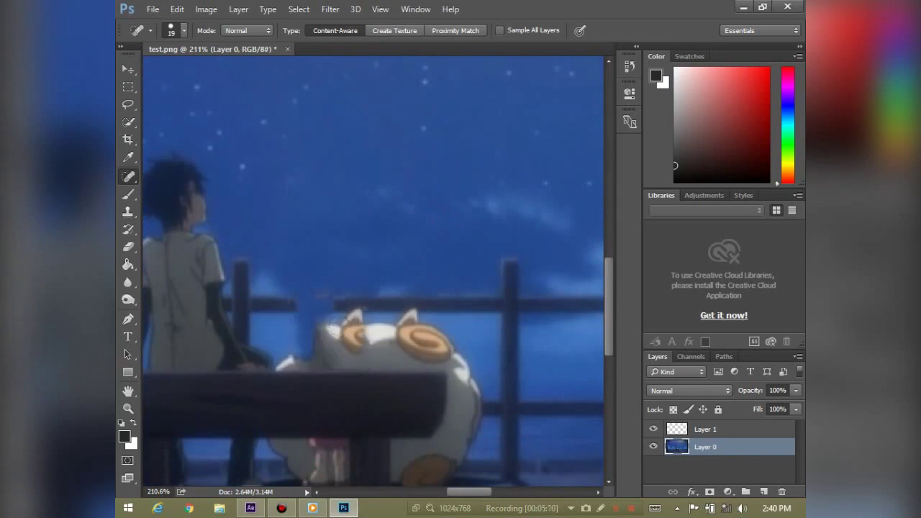
Heal the railing segments around the cat and post into plain blue sky
{"action": "scroll", "coordinate": [338, 327], "scroll_direction": "up", "scroll_amount": 3}
{"action": "left_click_drag", "start_coordinate": [281, 284], "coordinate": [338, 306]}
{"action": "left_click_drag", "start_coordinate": [503, 301], "coordinate": [546, 300]}
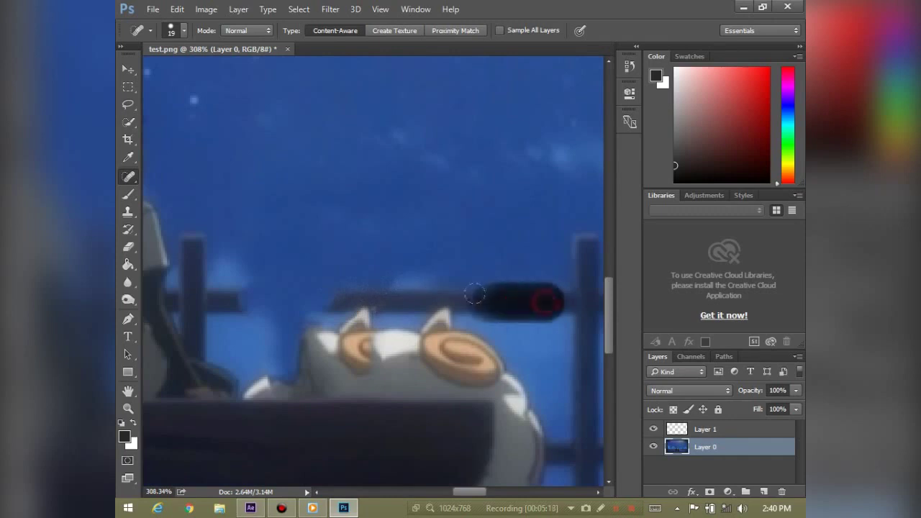
{"action": "scroll", "coordinate": [370, 309], "scroll_direction": "down", "scroll_amount": 3}
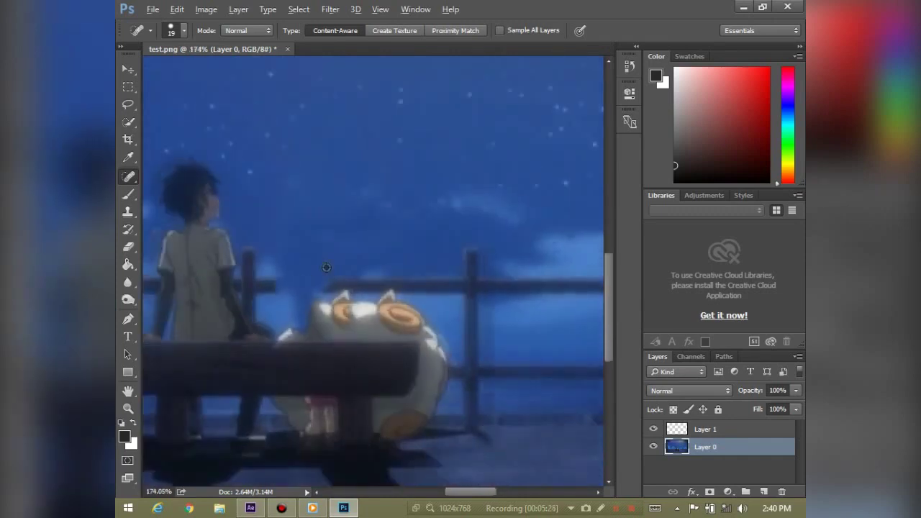
{"action": "scroll", "coordinate": [353, 282], "scroll_direction": "up", "scroll_amount": 4}
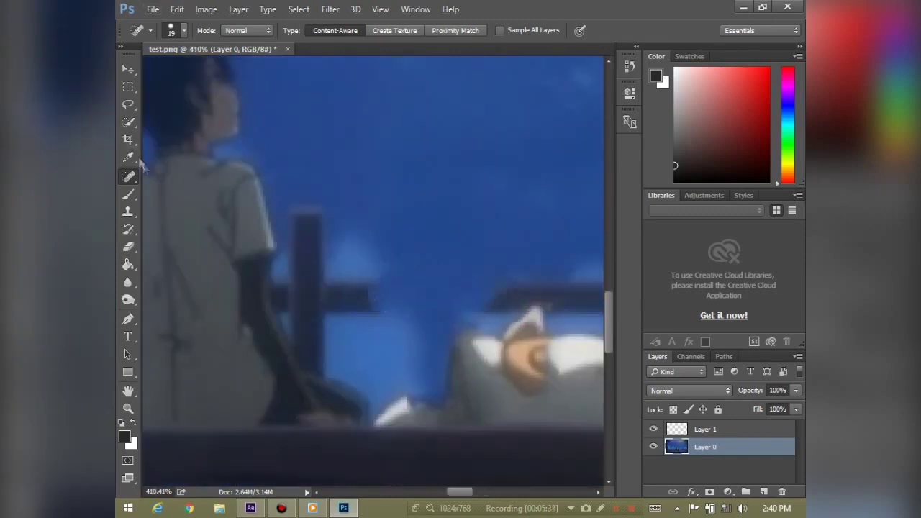
{"action": "key", "text": "shift+j"}
{"action": "scroll", "coordinate": [461, 308], "scroll_direction": "down", "scroll_amount": 3}
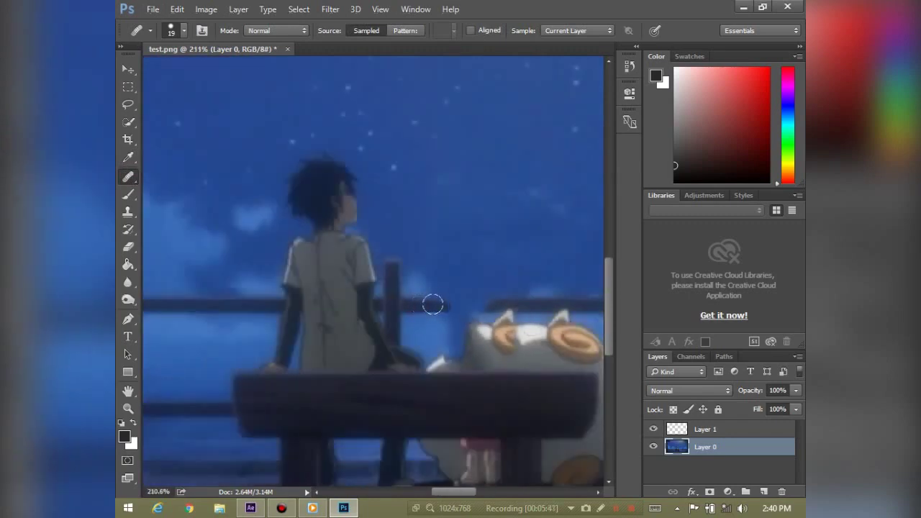
{"action": "left_click_drag", "start_coordinate": [447, 303], "coordinate": [419, 306]}
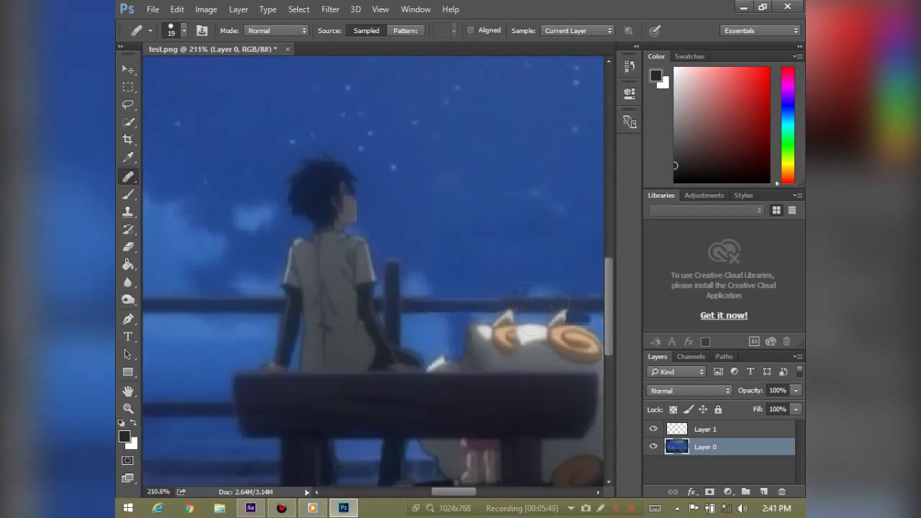
{"action": "scroll", "coordinate": [533, 296], "scroll_direction": "down", "scroll_amount": 2}
{"action": "scroll", "coordinate": [432, 302], "scroll_direction": "up", "scroll_amount": 4}
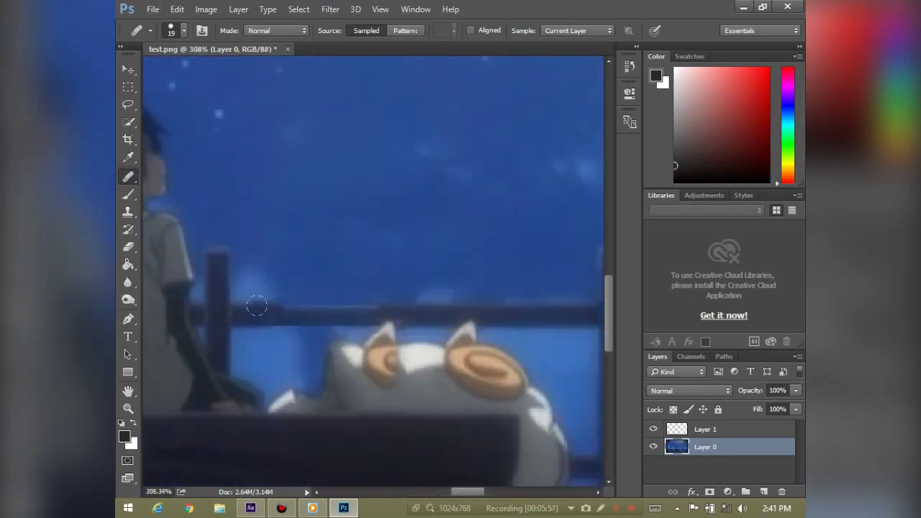
{"action": "scroll", "coordinate": [257, 308], "scroll_direction": "down", "scroll_amount": 3}
{"action": "scroll", "coordinate": [411, 226], "scroll_direction": "up", "scroll_amount": 4}
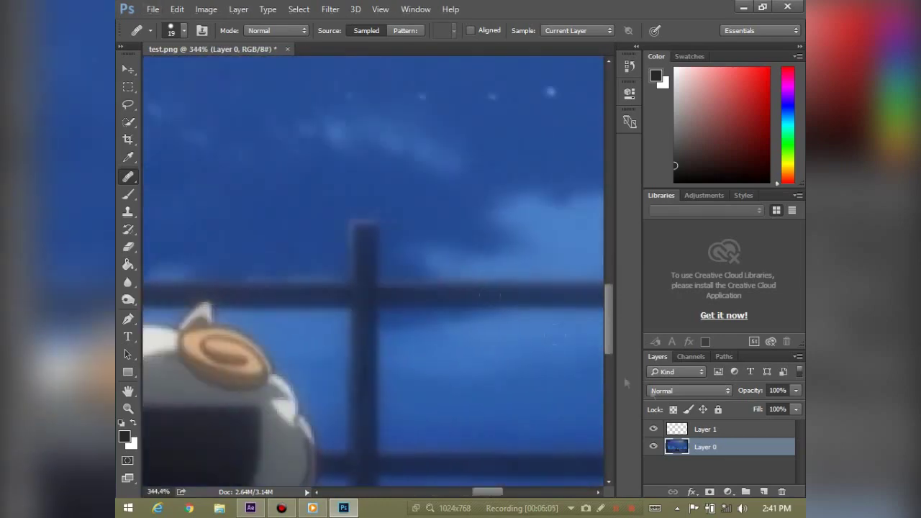
Free-transform Layer 1's cat piece and shift it further left
{"action": "left_click", "coordinate": [706, 429]}
{"action": "key", "text": "ctrl+t"}
{"action": "left_click_drag", "start_coordinate": [473, 295], "coordinate": [285, 298]}
{"action": "left_click_drag", "start_coordinate": [256, 245], "coordinate": [393, 231]}
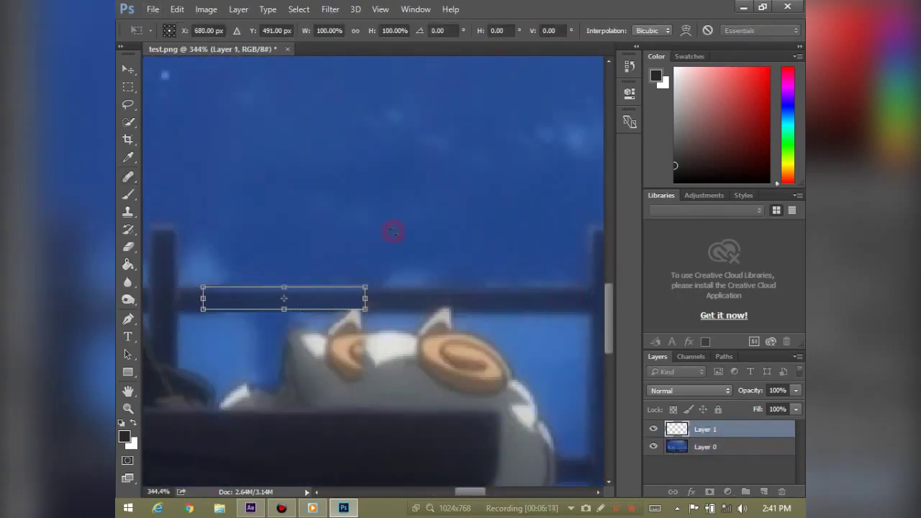
Commit the moved Layer 1 piece and pick the Blur tool
{"action": "key", "text": "j"}
{"action": "right_click", "coordinate": [128, 176]}
{"action": "left_click", "coordinate": [128, 282]}
{"action": "scroll", "coordinate": [440, 279], "scroll_direction": "down", "scroll_amount": 5}
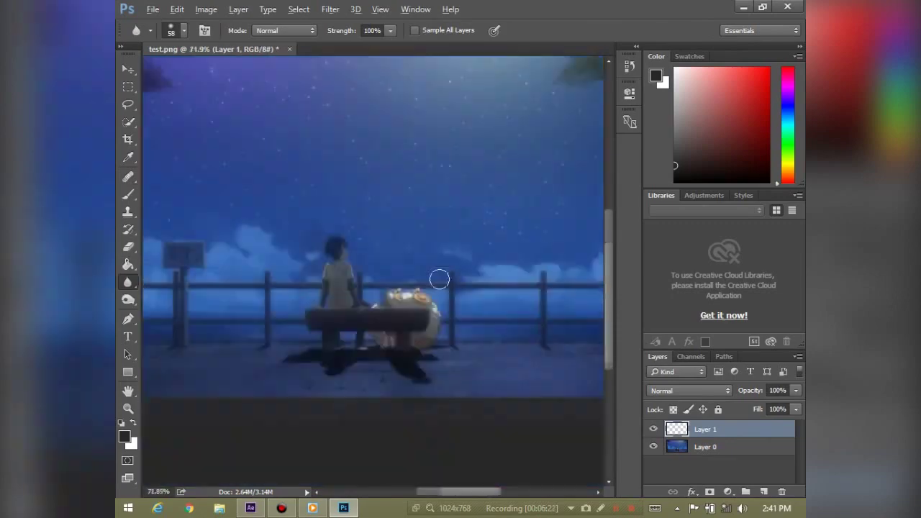
{"action": "scroll", "coordinate": [425, 266], "scroll_direction": "down", "scroll_amount": 1}
{"action": "scroll", "coordinate": [392, 280], "scroll_direction": "up", "scroll_amount": 6}
{"action": "scroll", "coordinate": [356, 284], "scroll_direction": "up", "scroll_amount": 2}
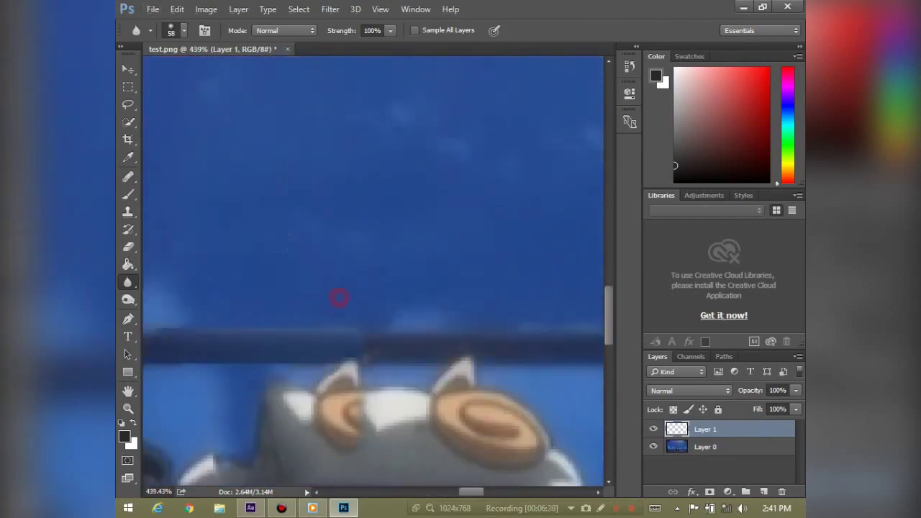
{"action": "scroll", "coordinate": [339, 298], "scroll_direction": "down", "scroll_amount": 2}
{"action": "scroll", "coordinate": [440, 284], "scroll_direction": "down", "scroll_amount": 2}
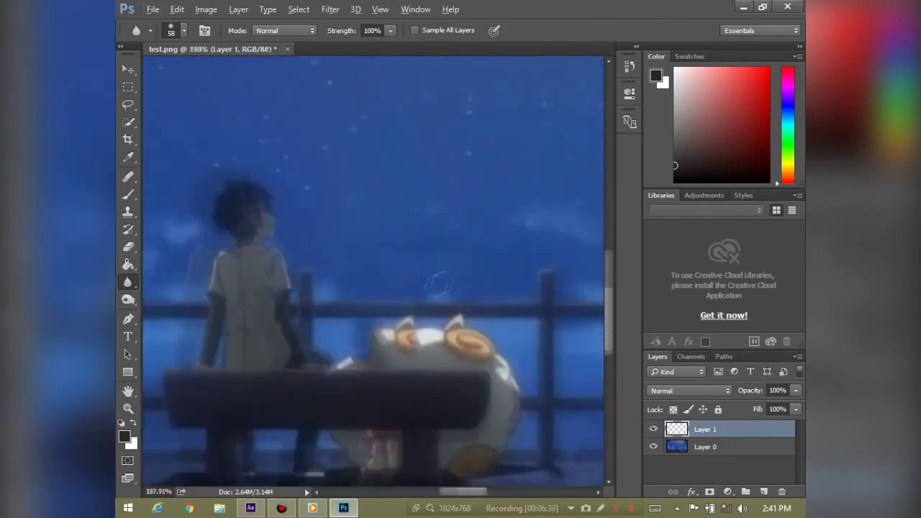
{"action": "scroll", "coordinate": [439, 284], "scroll_direction": "down", "scroll_amount": 5}
{"action": "scroll", "coordinate": [475, 312], "scroll_direction": "up", "scroll_amount": 5}
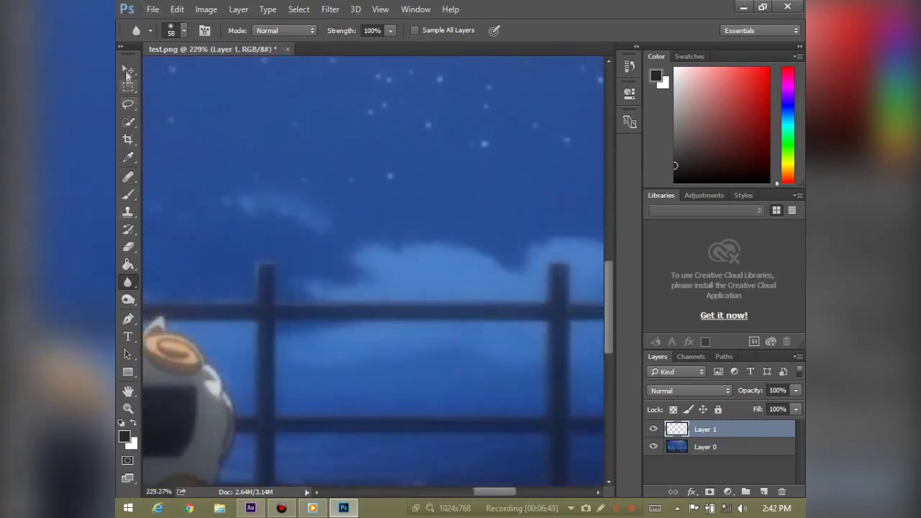
Copy a railing strip from Layer 0 to a new Layer 2 and shift it left toward the cat
{"action": "left_click", "coordinate": [128, 85]}
{"action": "left_click_drag", "start_coordinate": [293, 306], "coordinate": [549, 321]}
{"action": "left_click", "coordinate": [691, 447]}
{"action": "right_click", "coordinate": [432, 314]}
{"action": "left_click", "coordinate": [525, 140]}
{"action": "key", "text": "ctrl+t"}
{"action": "left_click_drag", "start_coordinate": [574, 321], "coordinate": [268, 321]}
{"action": "key", "text": "Return"}
Move Layer 2 above Layer 1, hide Layer 1, and briefly check the background layer
{"action": "key", "text": "m"}
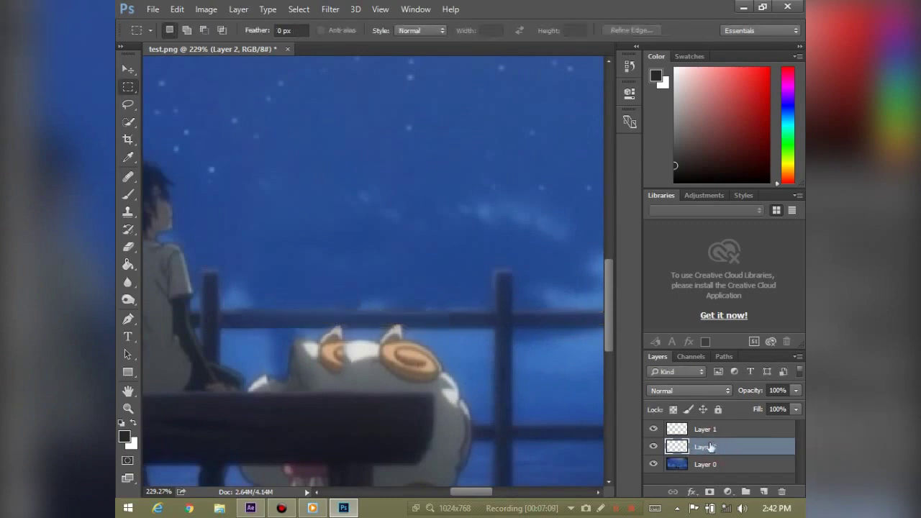
{"action": "key", "text": "ctrl+bracketright"}
{"action": "left_click", "coordinate": [691, 447]}
{"action": "left_click", "coordinate": [654, 447]}
{"action": "scroll", "coordinate": [305, 324], "scroll_direction": "up", "scroll_amount": 3}
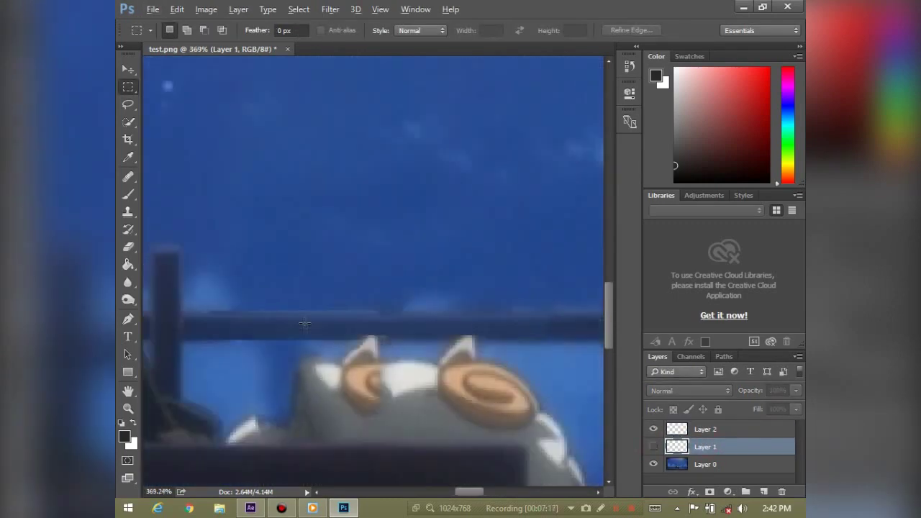
{"action": "left_click", "coordinate": [128, 282]}
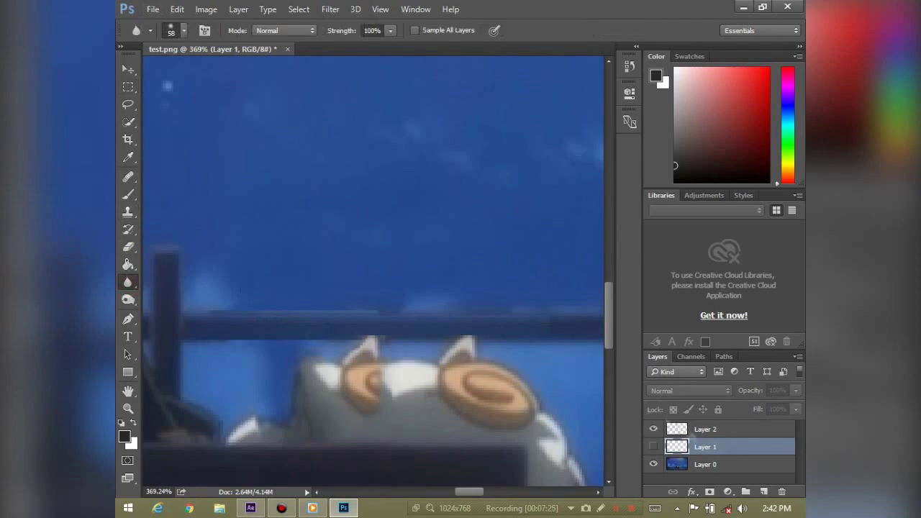
{"action": "key", "text": "alt+bracketright"}
{"action": "left_click", "coordinate": [653, 465]}
{"action": "left_click", "coordinate": [653, 464]}
Spot-heal the area down-left of the cat's head on Layer 0
{"action": "scroll", "coordinate": [390, 257], "scroll_direction": "down", "scroll_amount": 3}
{"action": "scroll", "coordinate": [403, 267], "scroll_direction": "down", "scroll_amount": 2}
{"action": "scroll", "coordinate": [508, 221], "scroll_direction": "down", "scroll_amount": 2}
{"action": "scroll", "coordinate": [437, 276], "scroll_direction": "up", "scroll_amount": 3}
{"action": "scroll", "coordinate": [438, 276], "scroll_direction": "up", "scroll_amount": 3}
{"action": "right_click", "coordinate": [128, 176]}
{"action": "left_click", "coordinate": [201, 175]}
{"action": "left_click_drag", "start_coordinate": [385, 298], "coordinate": [314, 327]}
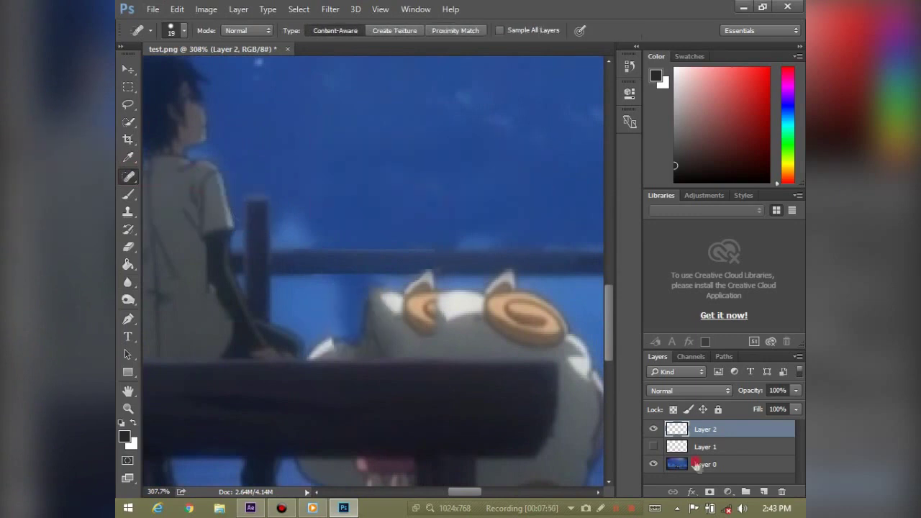
{"action": "key", "text": "alt+bracketleft"}
{"action": "left_click_drag", "start_coordinate": [367, 298], "coordinate": [316, 355]}
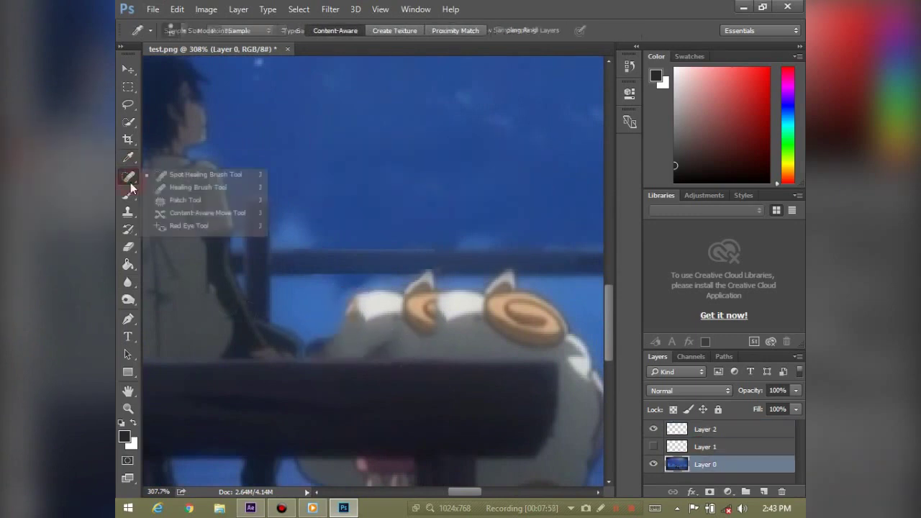
Spot-heal the dark patch across the cat's face and a small spot on its head
{"action": "right_click", "coordinate": [128, 177]}
{"action": "left_click", "coordinate": [201, 193]}
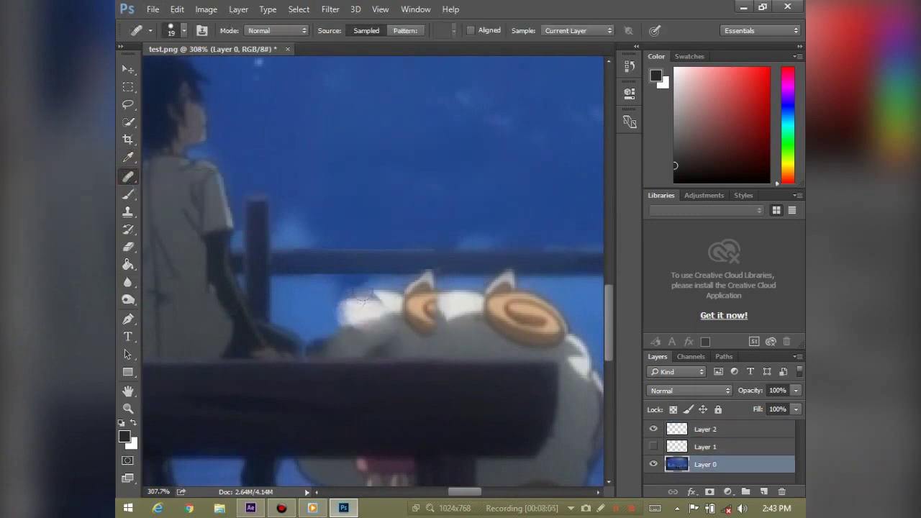
{"action": "left_click", "coordinate": [128, 193]}
{"action": "right_click", "coordinate": [128, 176]}
{"action": "left_click", "coordinate": [201, 177]}
{"action": "left_click_drag", "start_coordinate": [316, 349], "coordinate": [529, 347]}
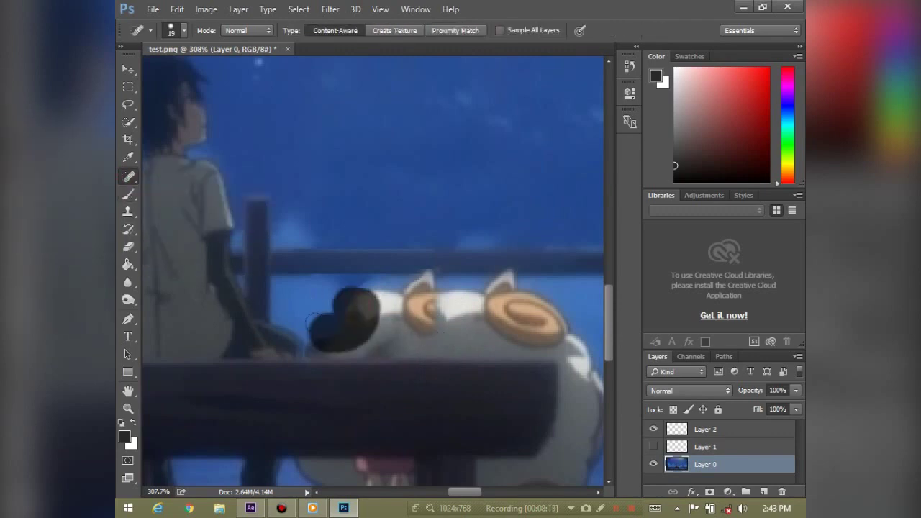
{"action": "left_click", "coordinate": [329, 320]}
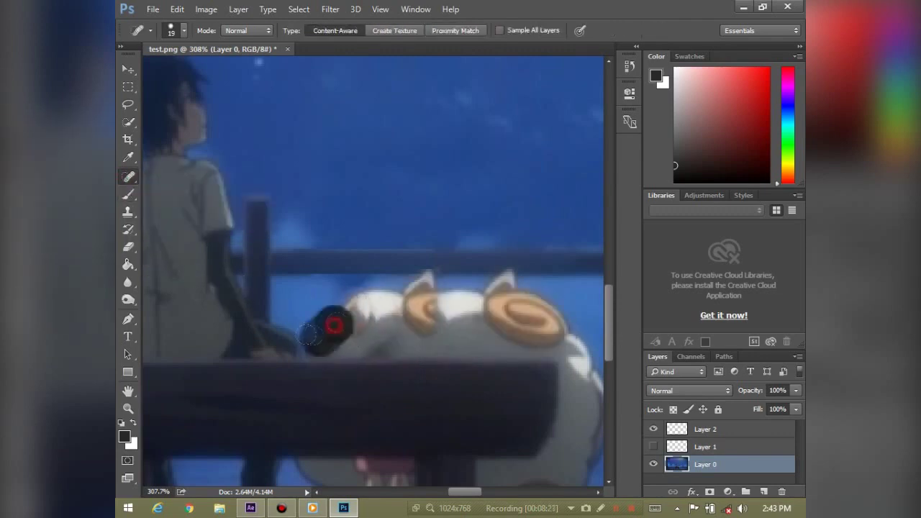
{"action": "scroll", "coordinate": [382, 275], "scroll_direction": "up", "scroll_amount": 2}
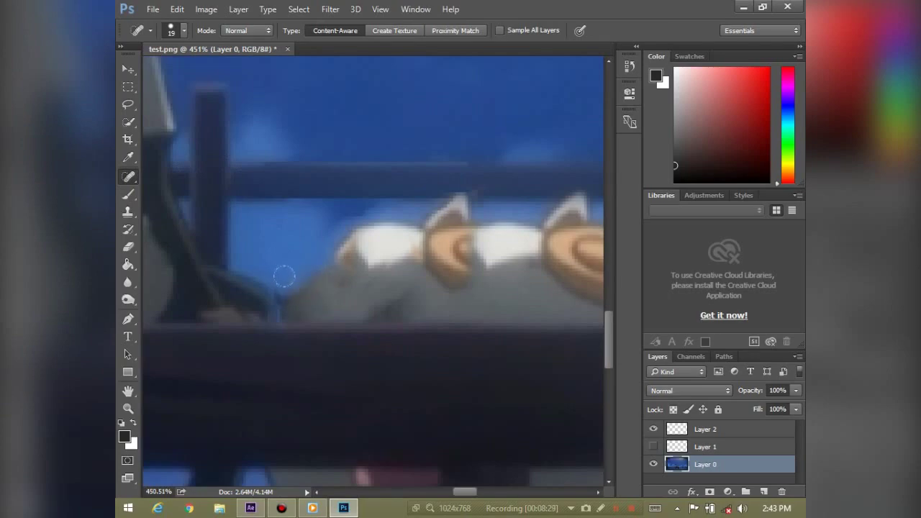
{"action": "scroll", "coordinate": [375, 284], "scroll_direction": "up", "scroll_amount": 2}
{"action": "right_click", "coordinate": [128, 177]}
{"action": "left_click", "coordinate": [164, 188]}
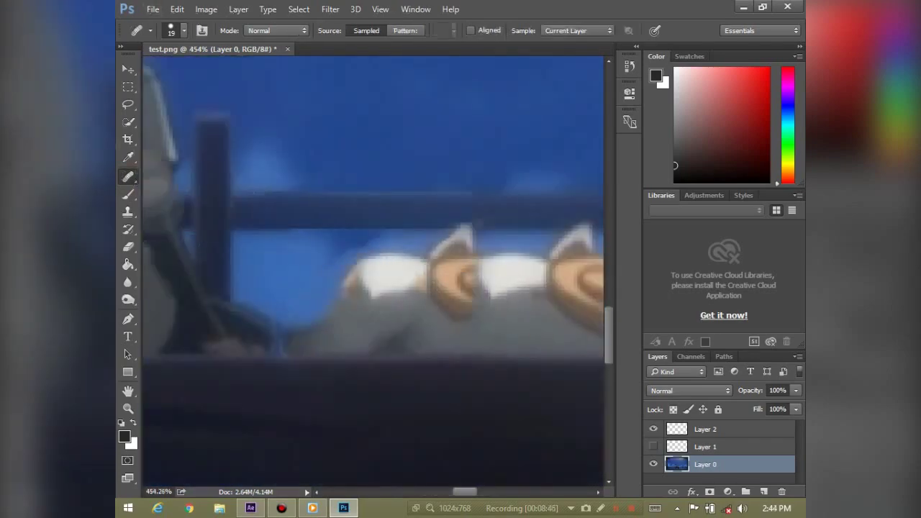
Clone white fur leftward with the Clone Stamp over the grey smudge on the cat's head
{"action": "key", "text": "s"}
{"action": "left_click_drag", "start_coordinate": [362, 267], "coordinate": [354, 277]}
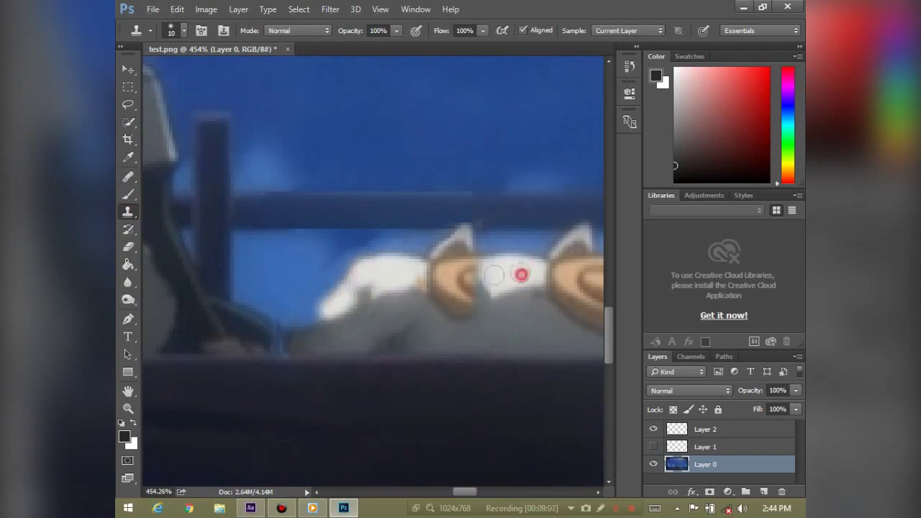
{"action": "left_click_drag", "start_coordinate": [346, 302], "coordinate": [318, 302]}
{"action": "left_click_drag", "start_coordinate": [358, 270], "coordinate": [328, 293]}
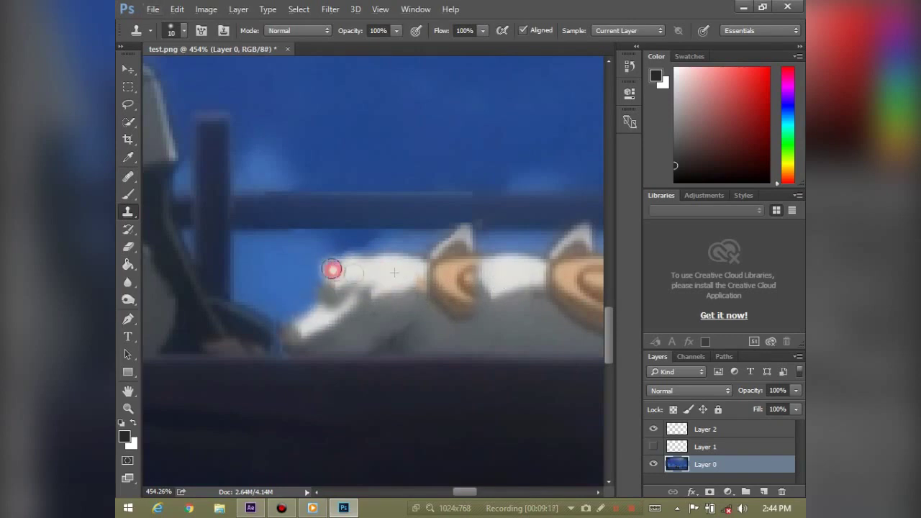
{"action": "left_click_drag", "start_coordinate": [381, 273], "coordinate": [317, 292]}
{"action": "left_click_drag", "start_coordinate": [381, 274], "coordinate": [324, 288]}
View the whole image to check the fur and sample the cat's light grey for the Brush
{"action": "key", "text": "ctrl+0"}
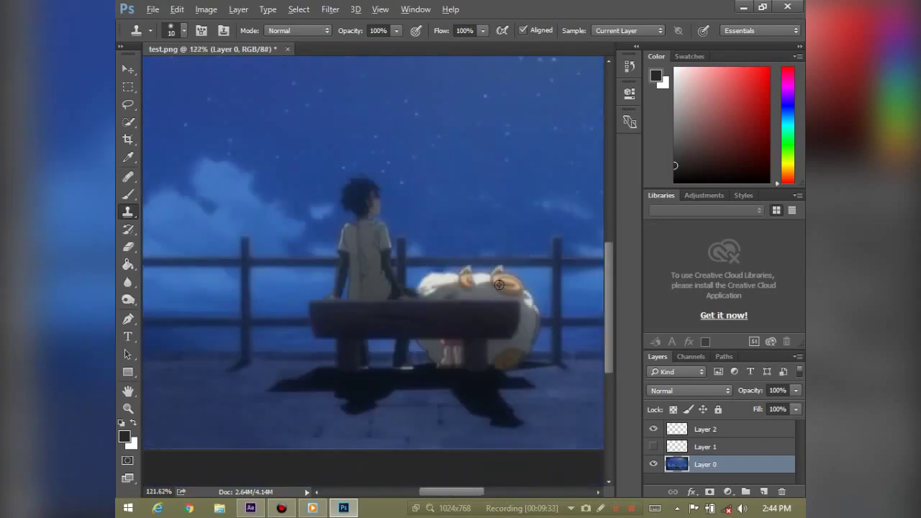
{"action": "scroll", "coordinate": [442, 285], "scroll_direction": "up", "scroll_amount": 5}
{"action": "key", "text": "b"}
{"action": "left_click", "coordinate": [398, 285], "text": "alt"}
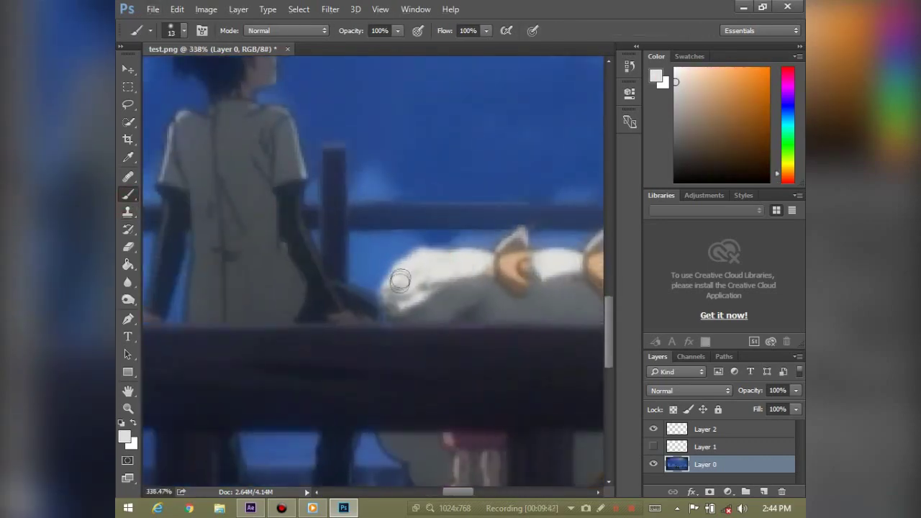
Paint more white fur onto the cat's head, then sample a blue from the image
{"action": "left_click_drag", "start_coordinate": [432, 282], "coordinate": [392, 308]}
{"action": "key", "text": "ctrl+0"}
{"action": "scroll", "coordinate": [432, 258], "scroll_direction": "up", "scroll_amount": 5}
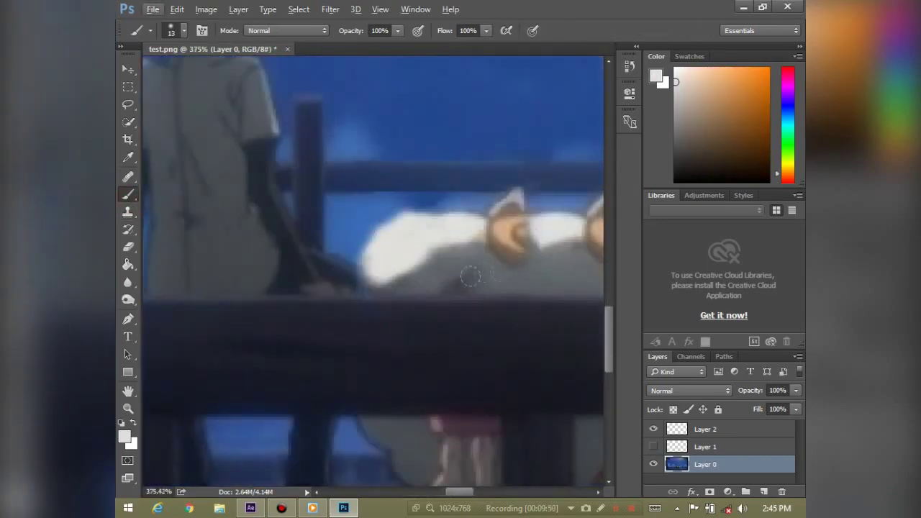
{"action": "key", "text": "ctrl+0"}
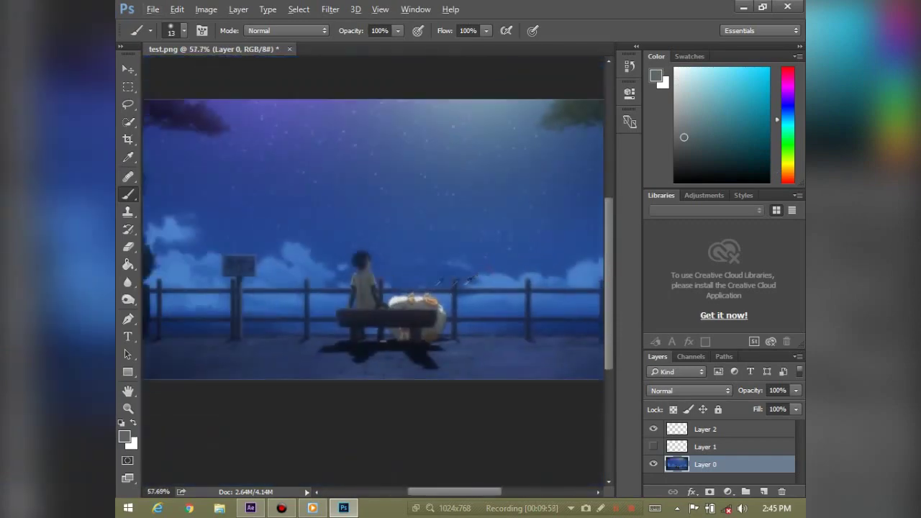
{"action": "scroll", "coordinate": [322, 282], "scroll_direction": "up", "scroll_amount": 5}
{"action": "left_click", "coordinate": [322, 282], "text": "alt"}
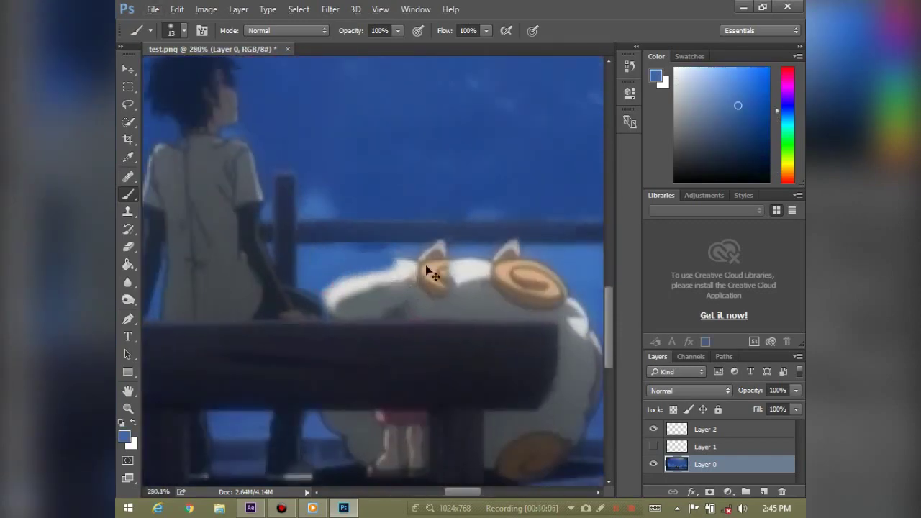
{"action": "key", "text": "ctrl+0"}
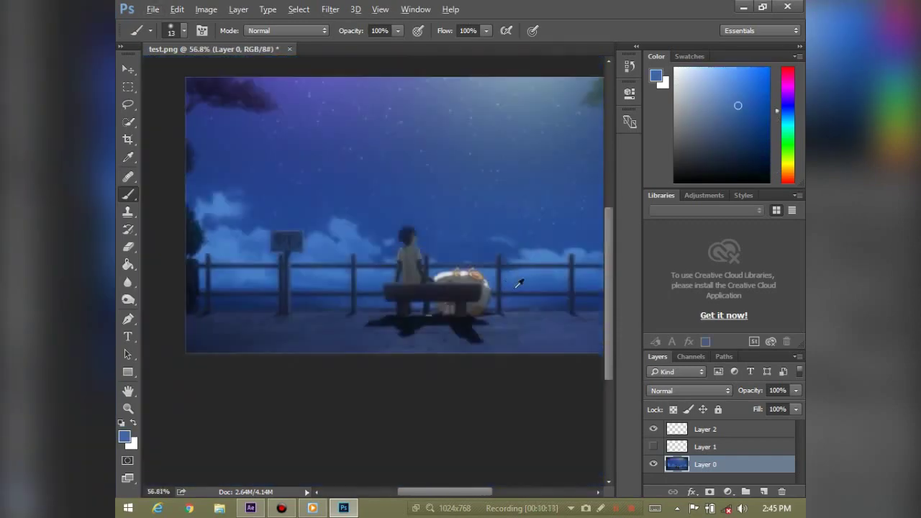
{"action": "scroll", "coordinate": [453, 278], "scroll_direction": "up", "scroll_amount": 3}
{"action": "scroll", "coordinate": [463, 354], "scroll_direction": "up", "scroll_amount": 2}
Spot-heal the red spot below the bench and the area near the bench leg
{"action": "left_click", "coordinate": [129, 177]}
{"action": "mouse_move", "coordinate": [431, 360]}
{"action": "left_mouse_down"}
{"action": "mouse_move", "coordinate": [353, 306]}
{"action": "mouse_move", "coordinate": [386, 317]}
{"action": "left_mouse_up"}
{"action": "left_click_drag", "start_coordinate": [345, 295], "coordinate": [369, 300]}
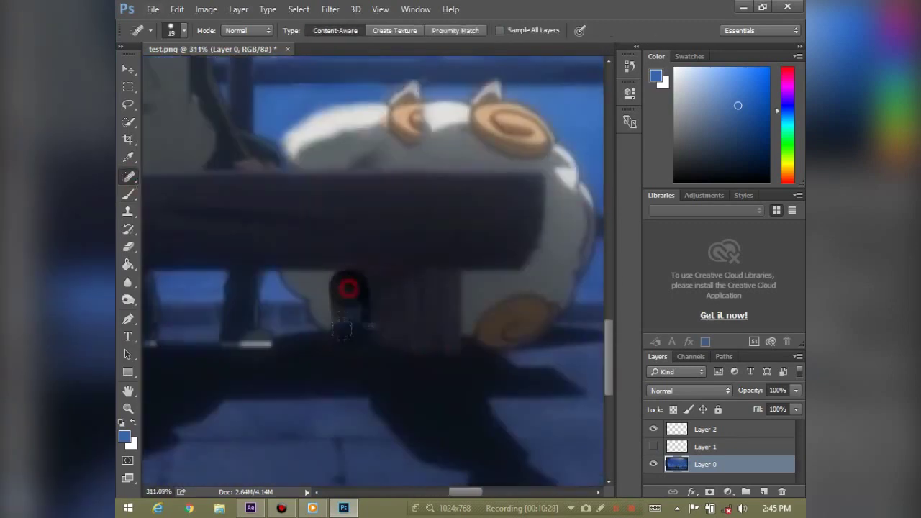
Undo the last heal, pick a dark grey, and try a grey stroke over the pink area
{"action": "key", "text": "ctrl+z"}
{"action": "key", "text": "b"}
{"action": "left_click", "coordinate": [310, 281], "text": "alt"}
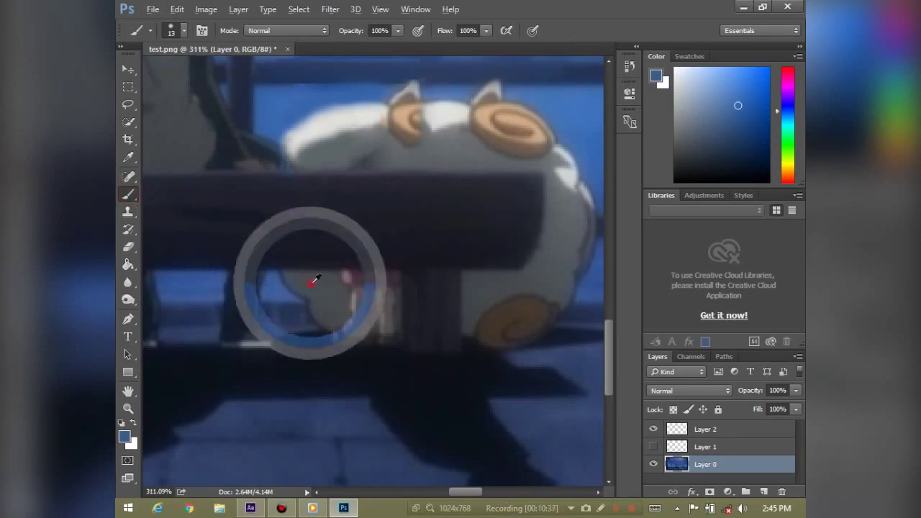
{"action": "scroll", "coordinate": [344, 298], "scroll_direction": "up", "scroll_amount": 1}
{"action": "left_click_drag", "start_coordinate": [389, 317], "coordinate": [396, 271]}
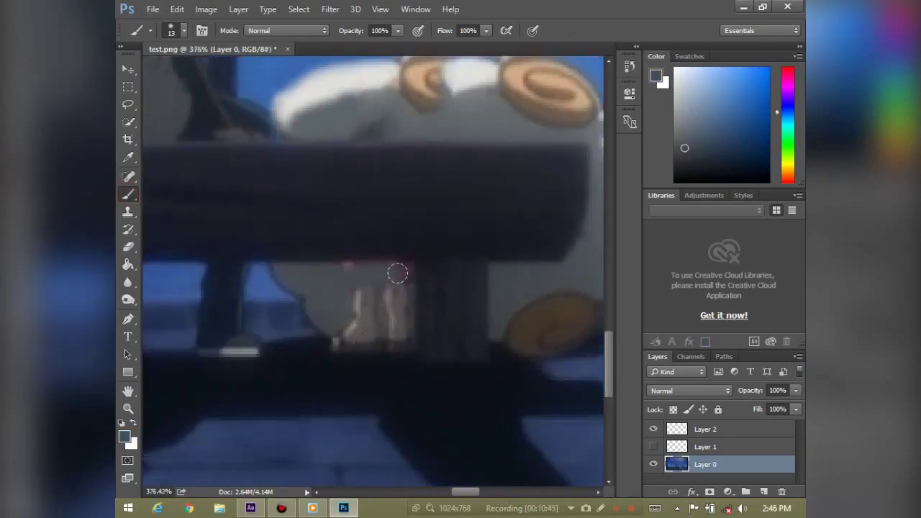
{"action": "scroll", "coordinate": [411, 305], "scroll_direction": "down", "scroll_amount": 1}
{"action": "key", "text": "ctrl+z"}
Paint grey over the pink area, the left leg and the leftover area under the bench
{"action": "scroll", "coordinate": [362, 300], "scroll_direction": "up", "scroll_amount": 1}
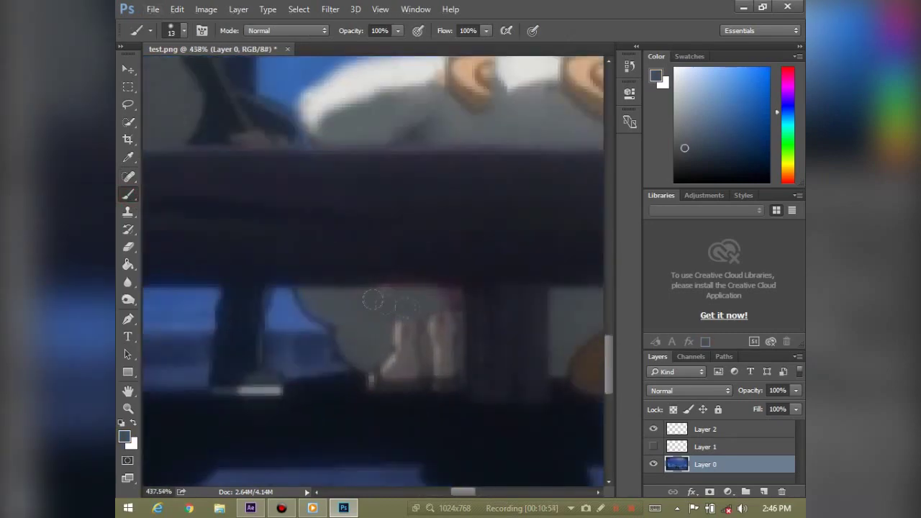
{"action": "scroll", "coordinate": [396, 300], "scroll_direction": "up", "scroll_amount": 1}
{"action": "left_click_drag", "start_coordinate": [380, 299], "coordinate": [393, 346]}
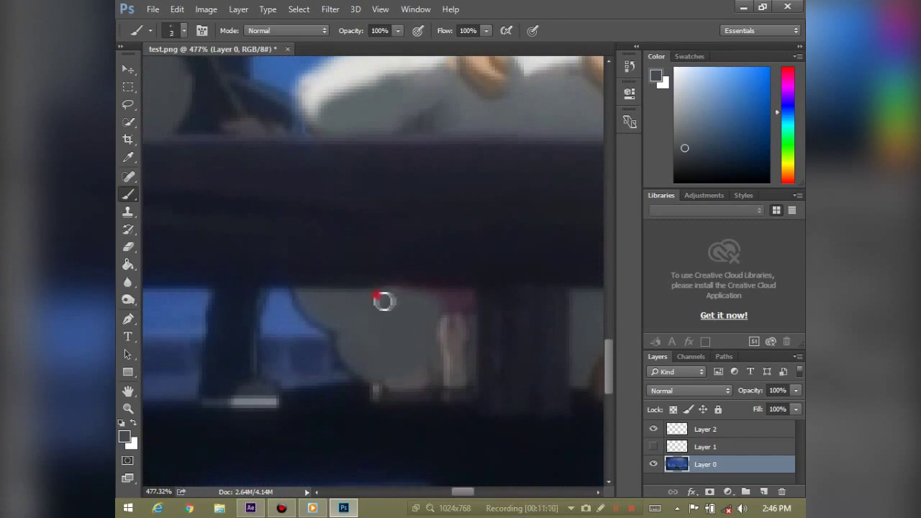
{"action": "left_click_drag", "start_coordinate": [452, 303], "coordinate": [455, 333]}
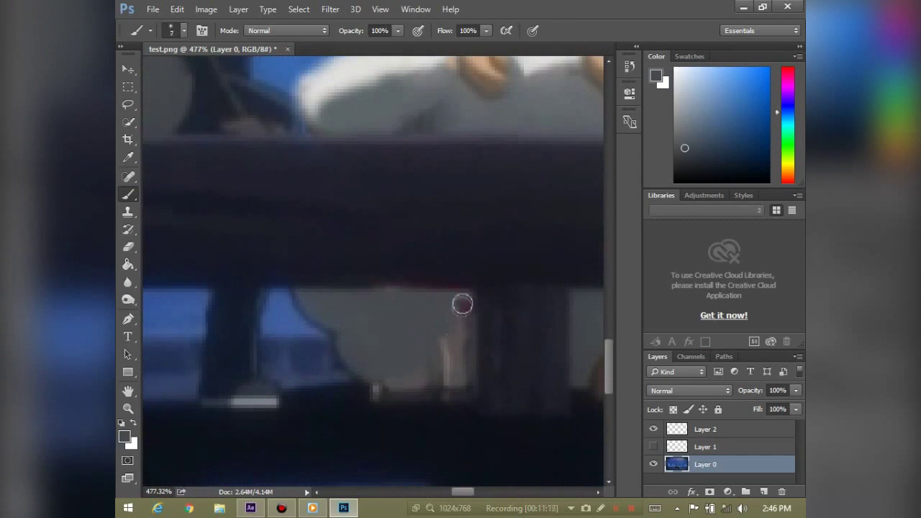
{"action": "left_click_drag", "start_coordinate": [418, 371], "coordinate": [450, 371]}
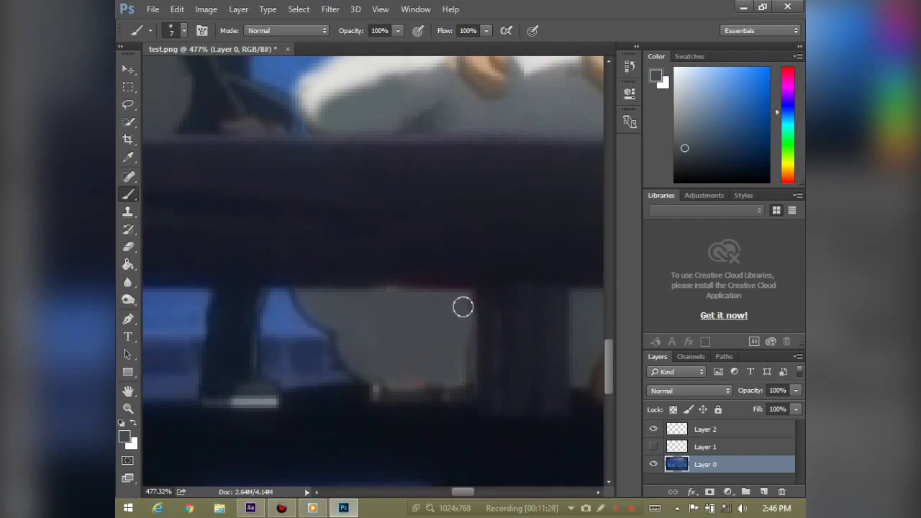
{"action": "left_click_drag", "start_coordinate": [463, 337], "coordinate": [459, 382]}
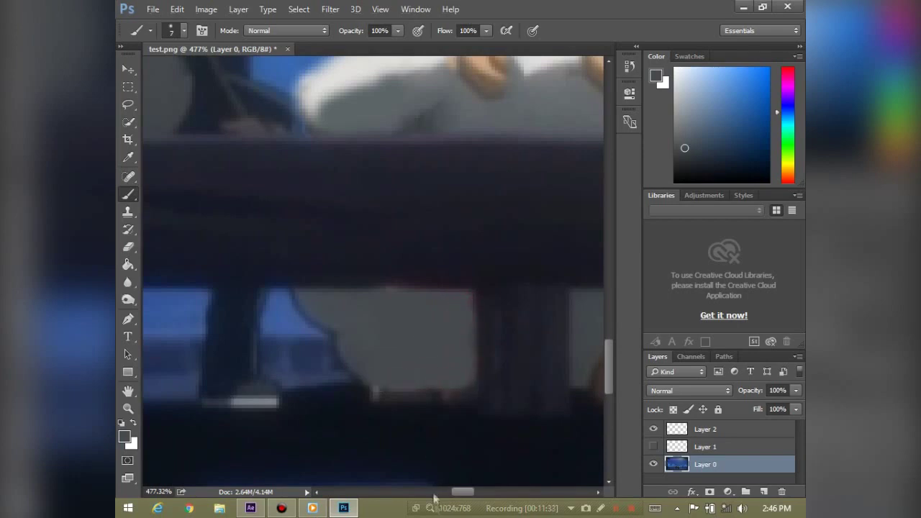
{"action": "scroll", "coordinate": [445, 414], "scroll_direction": "down", "scroll_amount": 6}
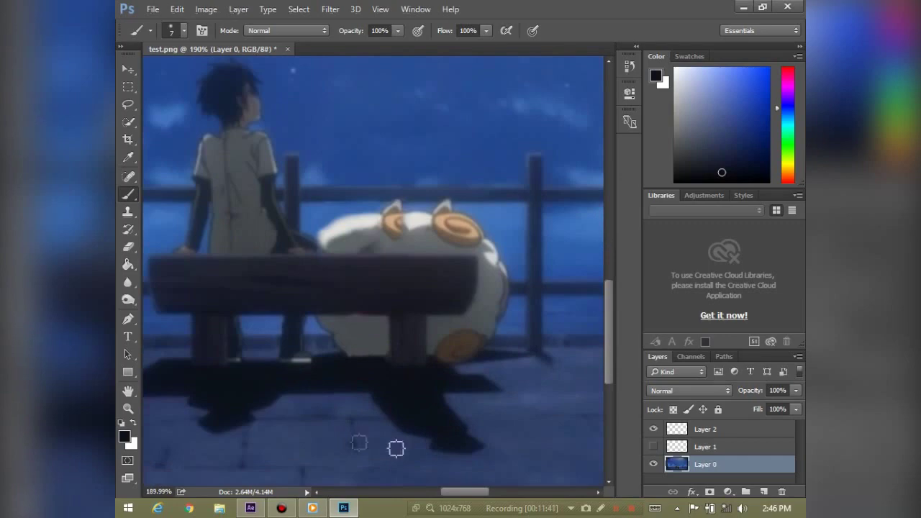
Spot-heal away the girl's shadow under the bench
{"action": "key", "text": "j"}
{"action": "left_click_drag", "start_coordinate": [360, 407], "coordinate": [370, 422]}
{"action": "left_click_drag", "start_coordinate": [356, 407], "coordinate": [475, 411]}
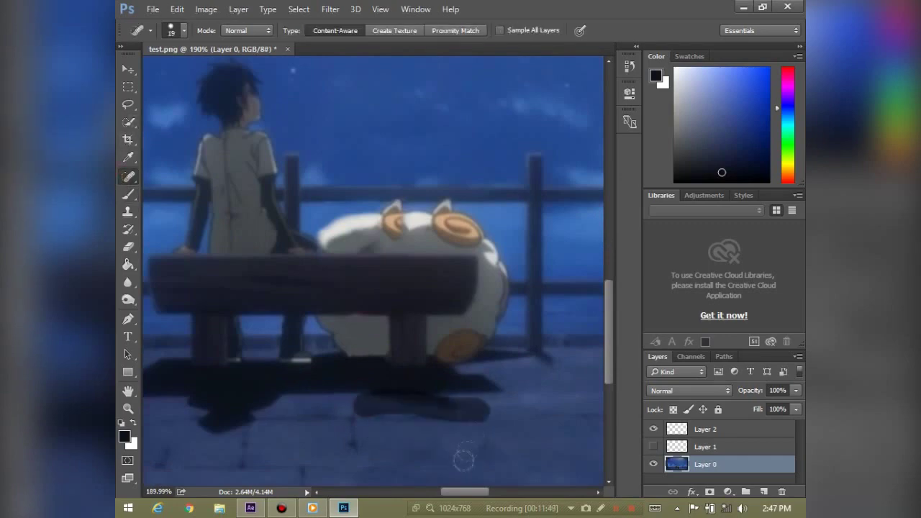
{"action": "key", "text": "ctrl+0"}
Save the cleaned background image as test2
{"action": "left_click", "coordinate": [153, 9]}
{"action": "left_click", "coordinate": [171, 159]}
{"action": "left_click", "coordinate": [463, 300]}
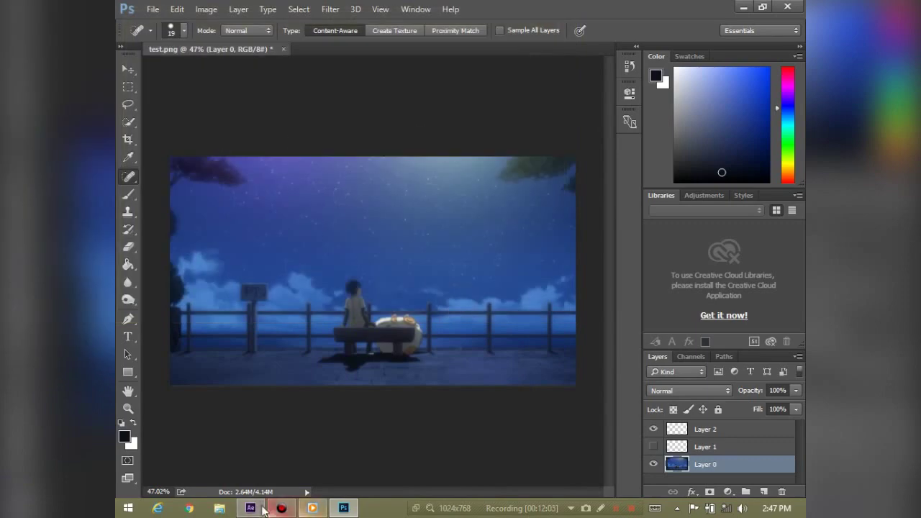
{"action": "left_click", "coordinate": [261, 508]}
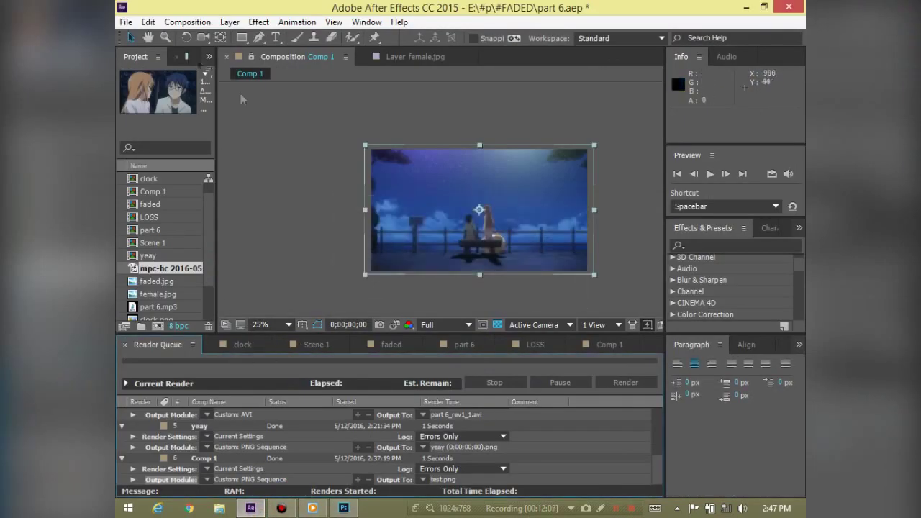
Delete the mpc-hc clip layer from the Comp 1 timeline
{"action": "left_click", "coordinate": [614, 348]}
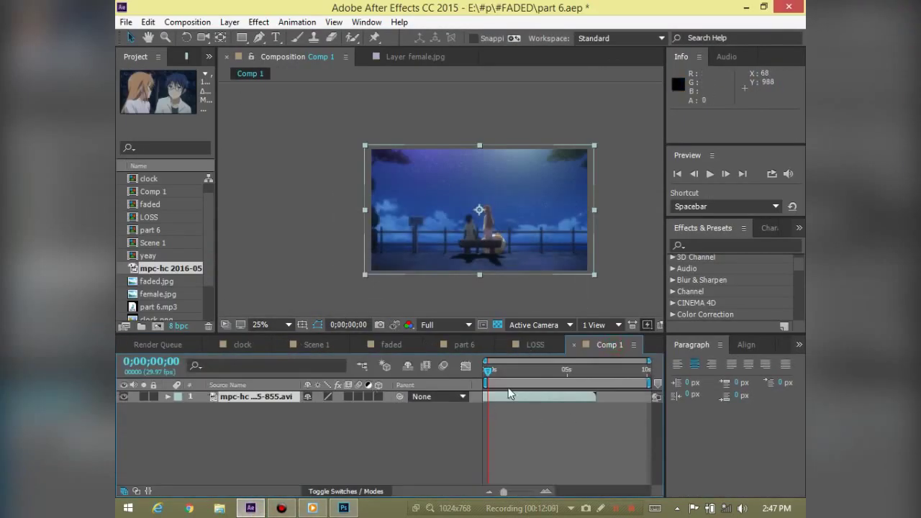
{"action": "left_click", "coordinate": [263, 397]}
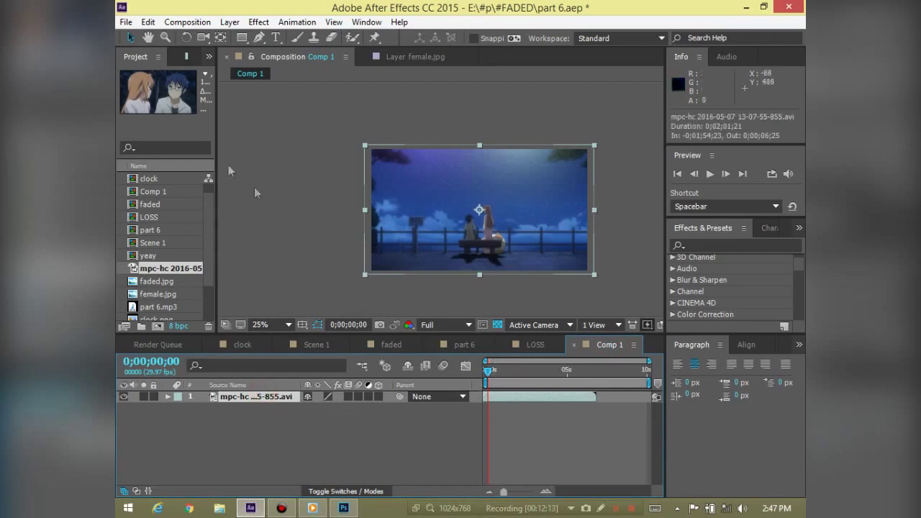
{"action": "key", "text": "Delete"}
Import test and test2 from the desktop folder into the project
{"action": "left_click", "coordinate": [125, 23]}
{"action": "mouse_move", "coordinate": [260, 189]}
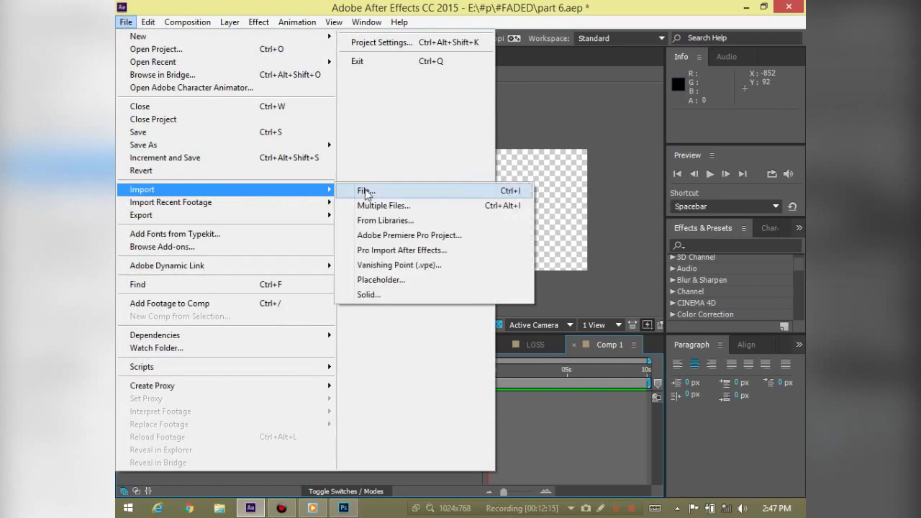
{"action": "left_click", "coordinate": [367, 191]}
{"action": "left_click", "coordinate": [173, 123]}
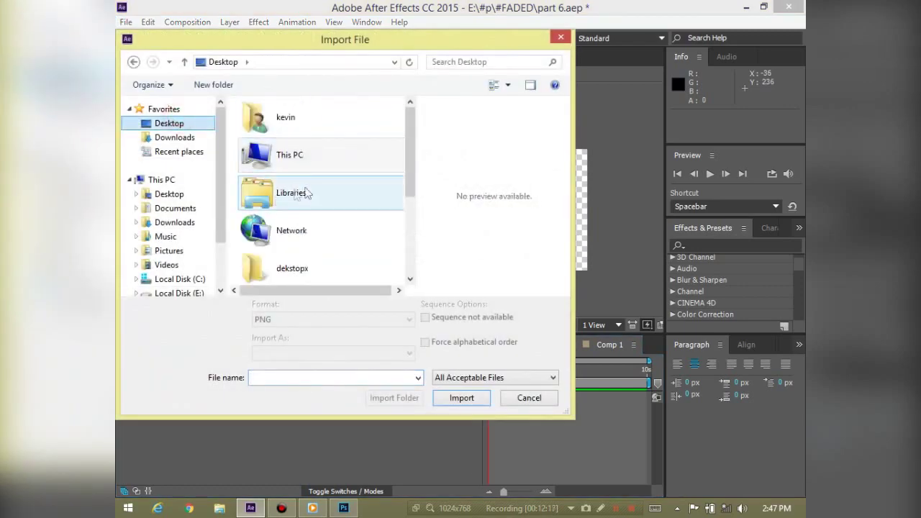
{"action": "scroll", "coordinate": [306, 193], "scroll_direction": "down", "scroll_amount": 2}
{"action": "left_click", "coordinate": [299, 189]}
{"action": "left_click", "coordinate": [298, 227], "text": "shift"}
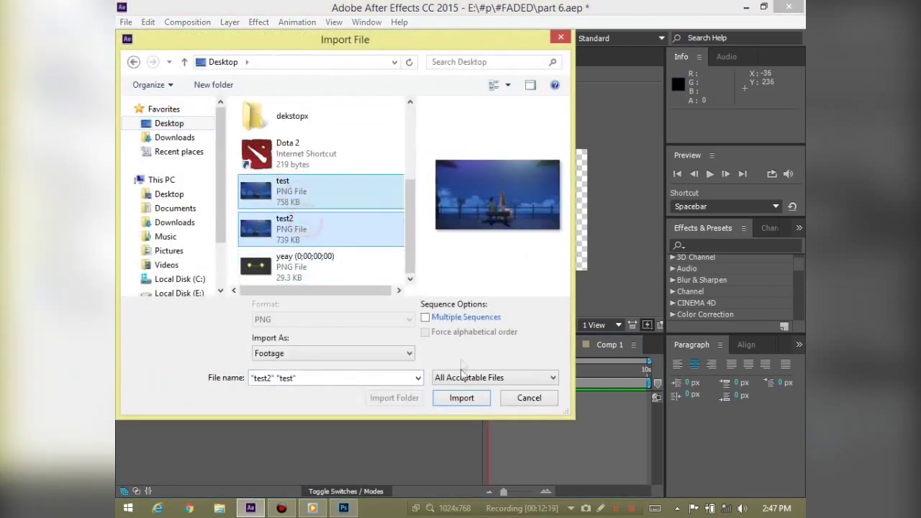
{"action": "left_click", "coordinate": [465, 401]}
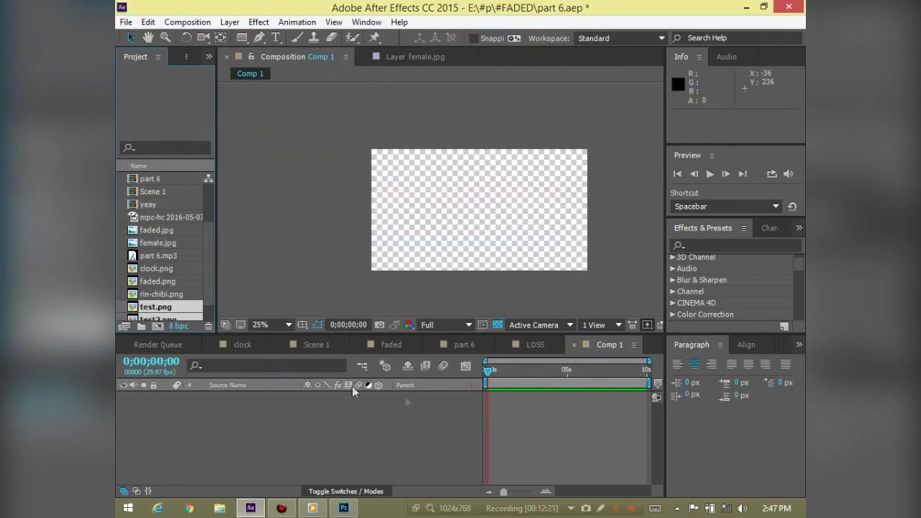
Drag test.png and test2.png into Comp 1 as stacked layers
{"action": "left_click_drag", "start_coordinate": [177, 314], "coordinate": [397, 428]}
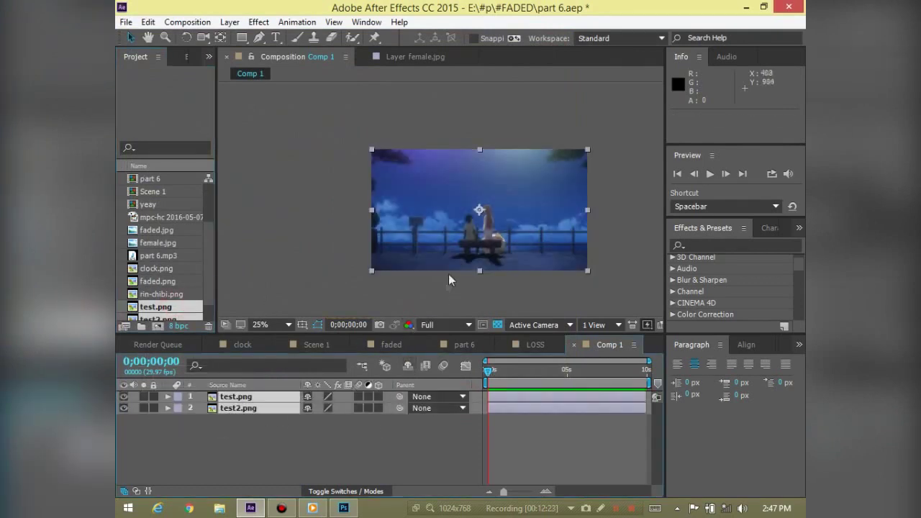
{"action": "scroll", "coordinate": [526, 245], "scroll_direction": "up", "scroll_amount": 3}
{"action": "scroll", "coordinate": [526, 252], "scroll_direction": "down", "scroll_amount": 3}
{"action": "scroll", "coordinate": [528, 253], "scroll_direction": "up", "scroll_amount": 2}
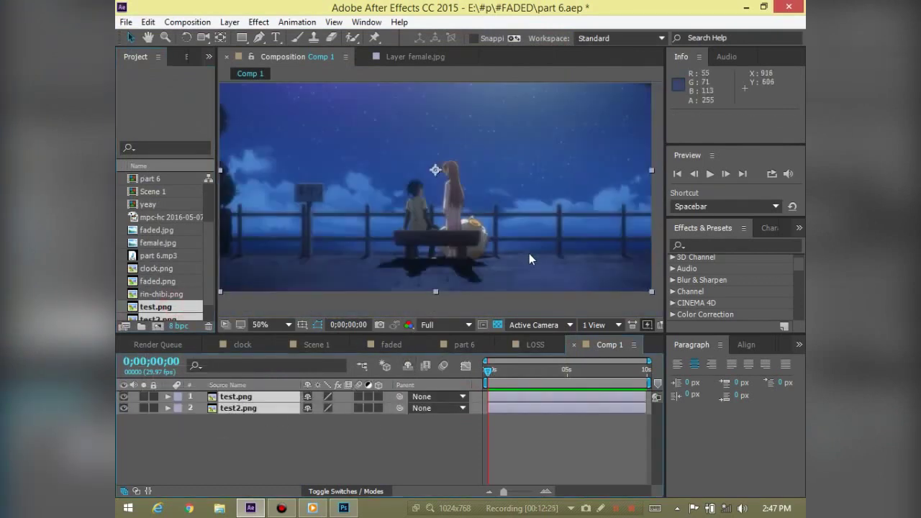
{"action": "scroll", "coordinate": [504, 200], "scroll_direction": "up", "scroll_amount": 2}
{"action": "scroll", "coordinate": [507, 200], "scroll_direction": "down", "scroll_amount": 3}
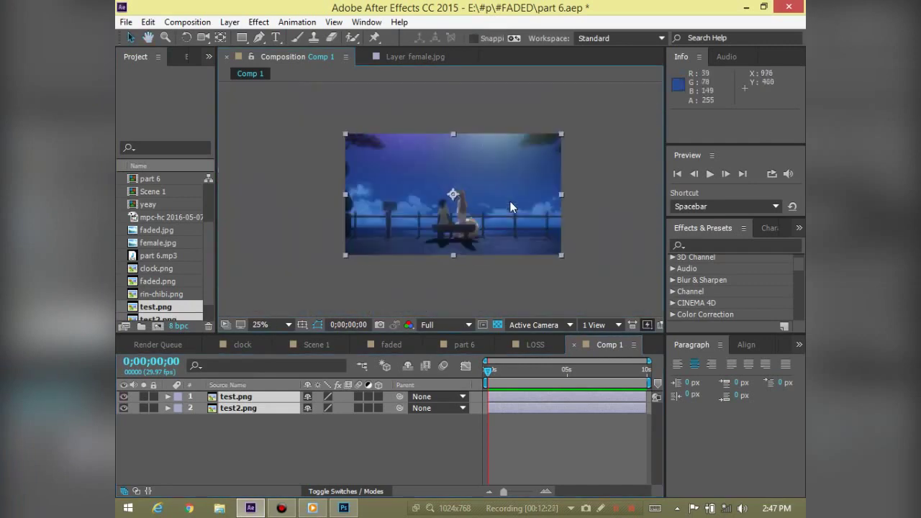
{"action": "scroll", "coordinate": [510, 201], "scroll_direction": "up", "scroll_amount": 1}
{"action": "scroll", "coordinate": [510, 208], "scroll_direction": "up", "scroll_amount": 1}
{"action": "scroll", "coordinate": [498, 201], "scroll_direction": "down", "scroll_amount": 2}
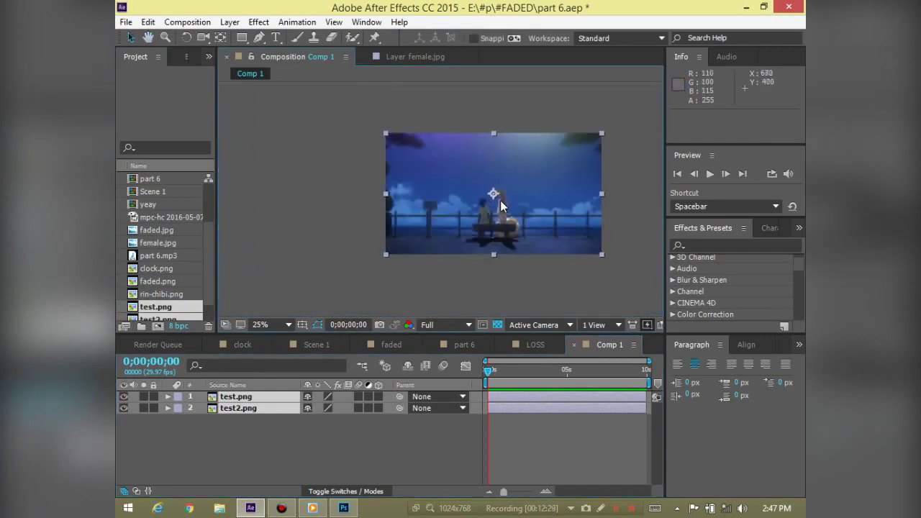
{"action": "scroll", "coordinate": [507, 198], "scroll_direction": "up", "scroll_amount": 1}
{"action": "left_click_drag", "start_coordinate": [506, 198], "coordinate": [459, 204]}
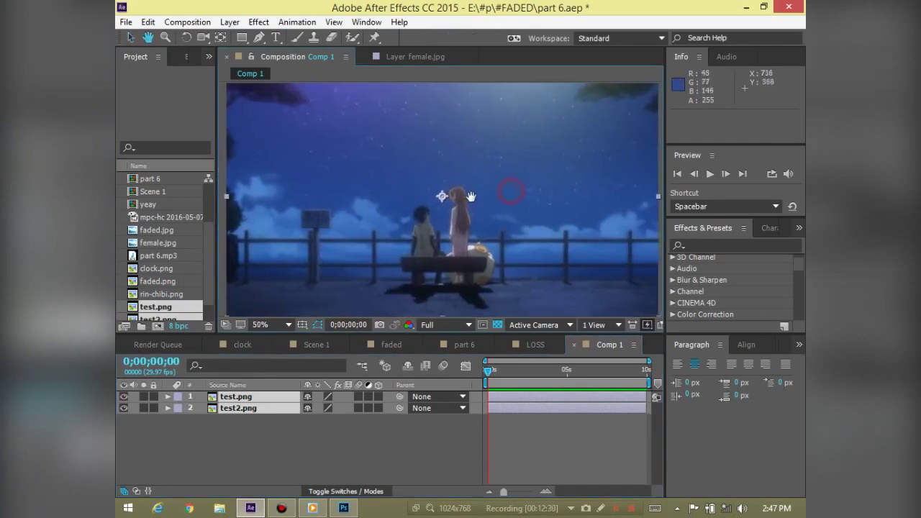
Toggle the test.png layer's visibility repeatedly to compare with the girl-free plate, ending visible
{"action": "left_click", "coordinate": [394, 454]}
{"action": "left_click", "coordinate": [226, 399]}
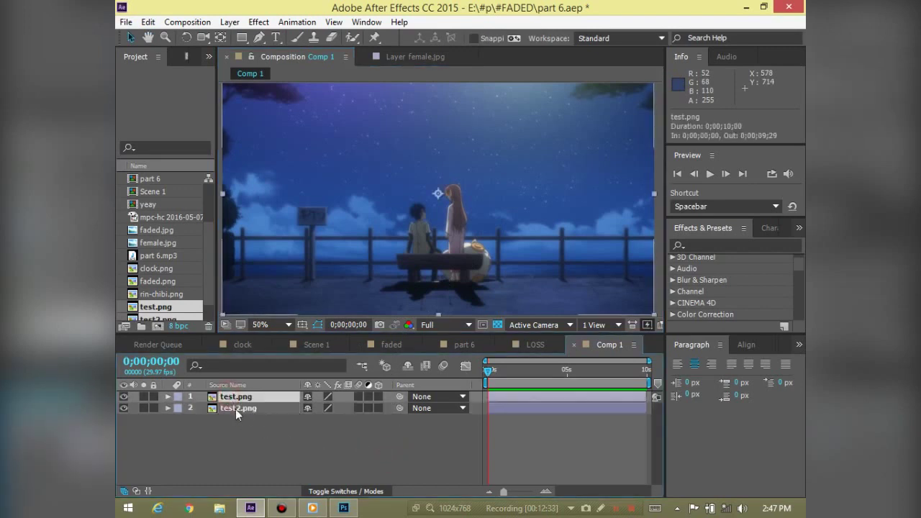
{"action": "left_click", "coordinate": [123, 396]}
{"action": "left_click", "coordinate": [123, 396]}
{"action": "left_click", "coordinate": [123, 396]}
{"action": "left_click", "coordinate": [123, 396]}
{"action": "left_click", "coordinate": [124, 396]}
{"action": "left_click", "coordinate": [123, 396]}
{"action": "left_click", "coordinate": [123, 396]}
{"action": "left_click", "coordinate": [123, 397]}
{"action": "left_click", "coordinate": [123, 397]}
{"action": "left_click", "coordinate": [123, 398]}
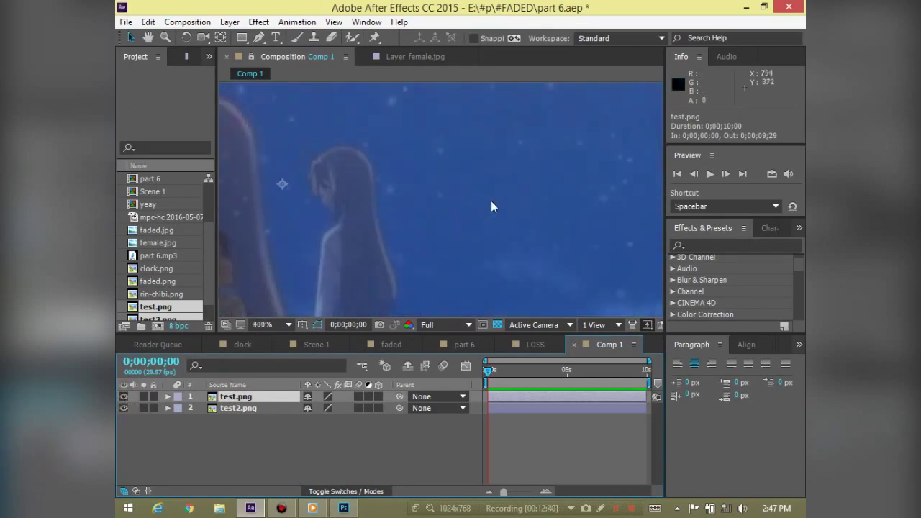
Zoom in and pan the Comp view onto the girl
{"action": "scroll", "coordinate": [467, 216], "scroll_direction": "up", "scroll_amount": 3}
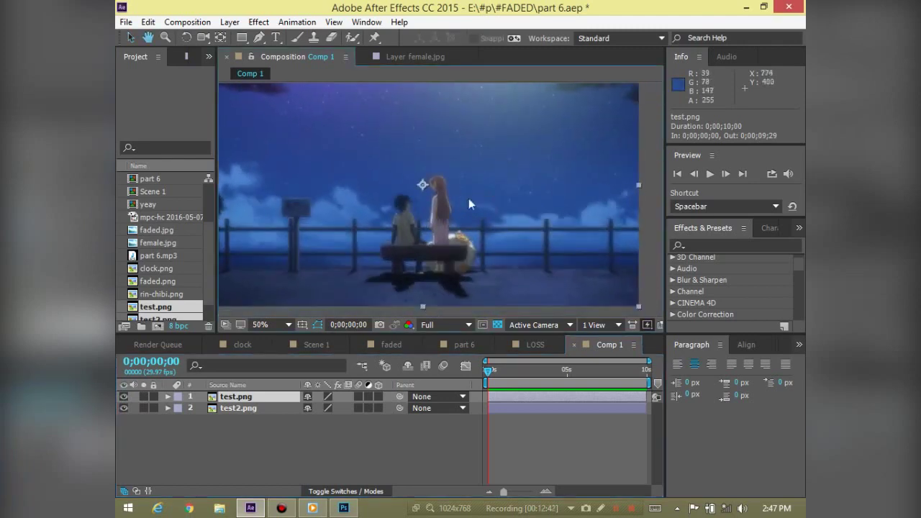
{"action": "mouse_move", "coordinate": [451, 194]}
{"action": "left_mouse_down"}
{"action": "mouse_move", "coordinate": [451, 175]}
{"action": "mouse_move", "coordinate": [467, 175]}
{"action": "left_mouse_up"}
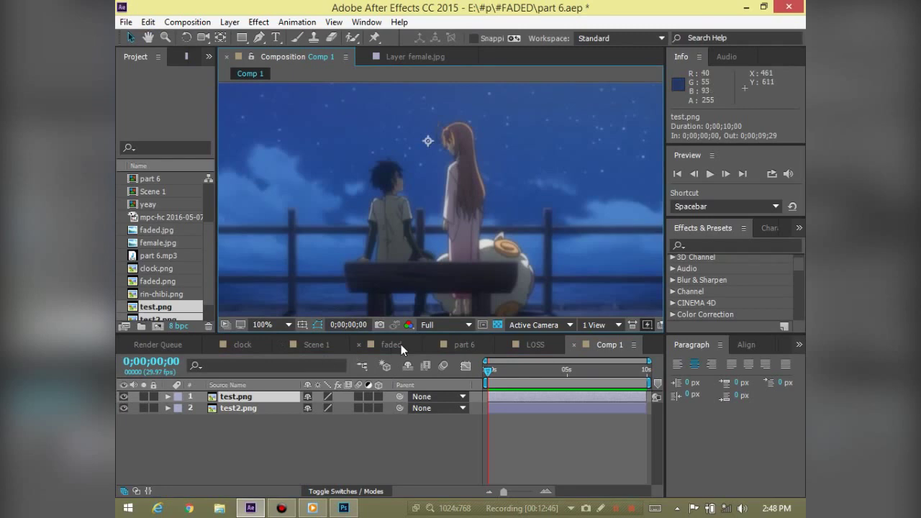
{"action": "key", "text": "g"}
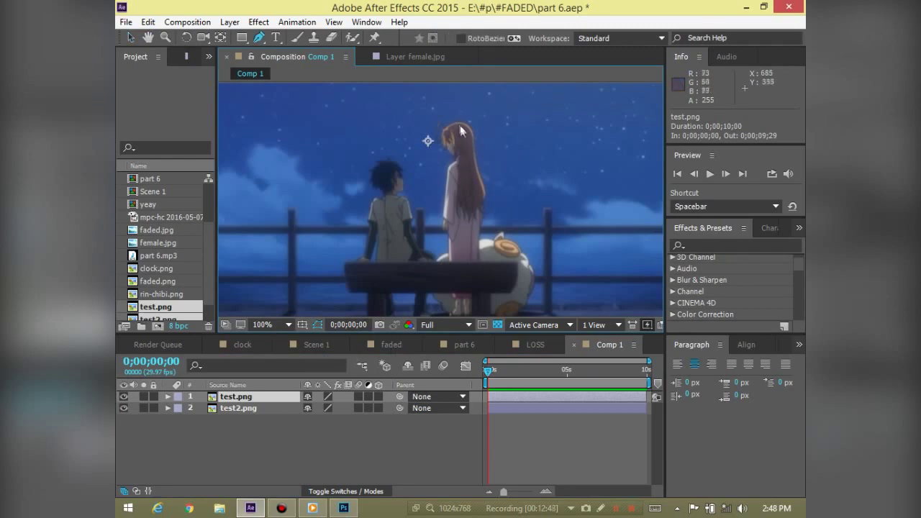
Start Mask 1 on test.png with pen points along the girl's edge and up over her hair
{"action": "scroll", "coordinate": [461, 131], "scroll_direction": "up", "scroll_amount": 2}
{"action": "left_click_drag", "start_coordinate": [504, 226], "coordinate": [456, 242]}
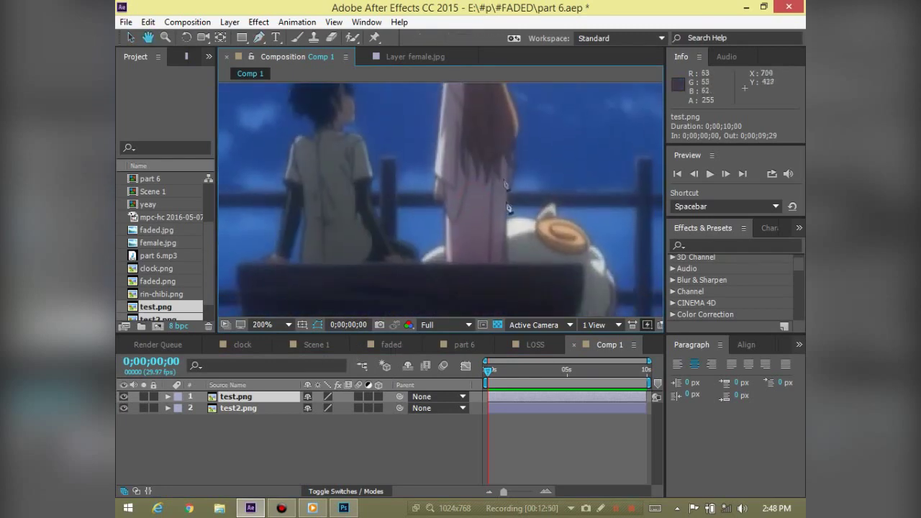
{"action": "scroll", "coordinate": [456, 244], "scroll_direction": "up", "scroll_amount": 2}
{"action": "scroll", "coordinate": [457, 244], "scroll_direction": "up", "scroll_amount": 2}
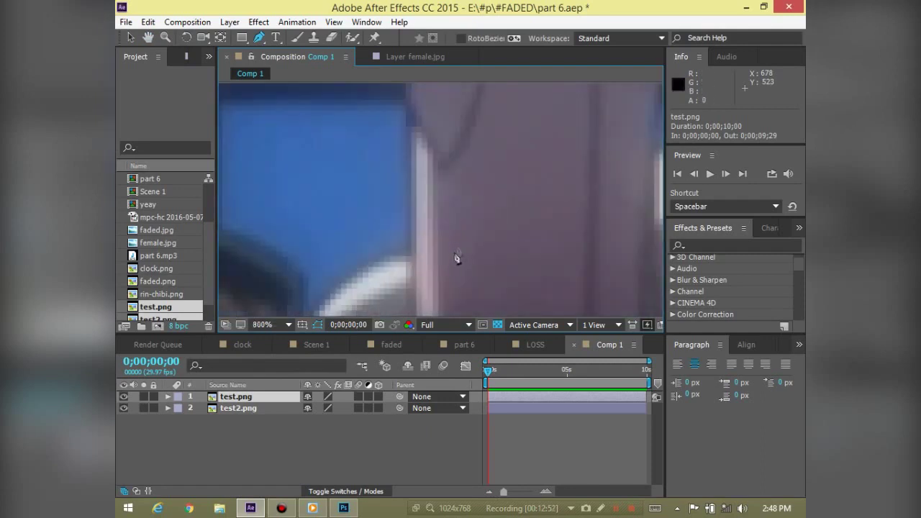
{"action": "left_click_drag", "start_coordinate": [427, 256], "coordinate": [400, 126]}
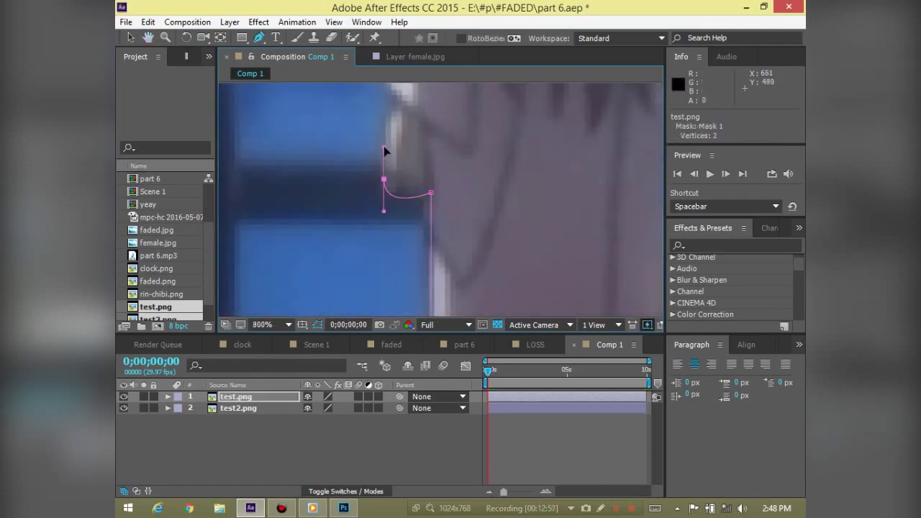
{"action": "left_click_drag", "start_coordinate": [399, 126], "coordinate": [376, 206]}
{"action": "left_click", "coordinate": [368, 202]}
{"action": "left_click", "coordinate": [370, 199]}
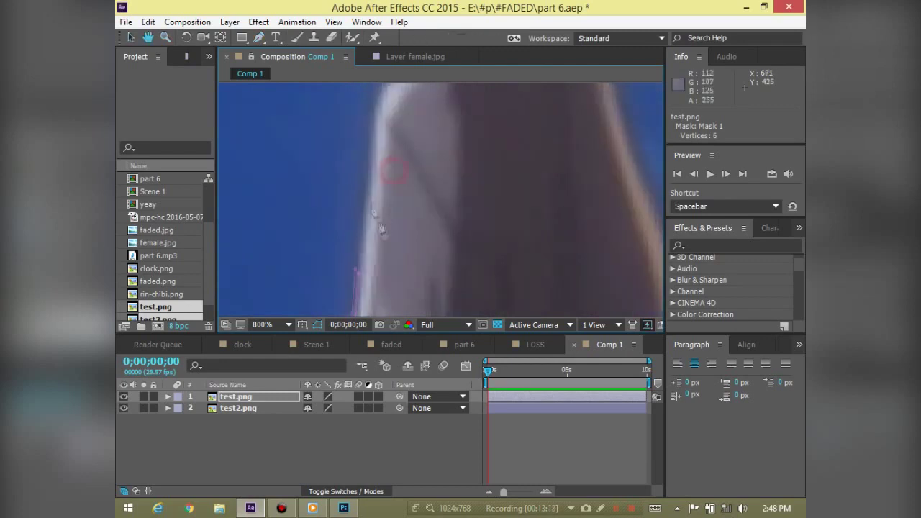
{"action": "mouse_move", "coordinate": [422, 204]}
{"action": "left_mouse_down"}
{"action": "mouse_move", "coordinate": [432, 123]}
{"action": "mouse_move", "coordinate": [364, 175]}
{"action": "mouse_move", "coordinate": [404, 154]}
{"action": "left_mouse_up"}
{"action": "key", "text": "ctrl+z"}
{"action": "mouse_move", "coordinate": [317, 109]}
{"action": "left_mouse_down"}
{"action": "mouse_move", "coordinate": [428, 236]}
{"action": "mouse_move", "coordinate": [457, 250]}
{"action": "left_mouse_up"}
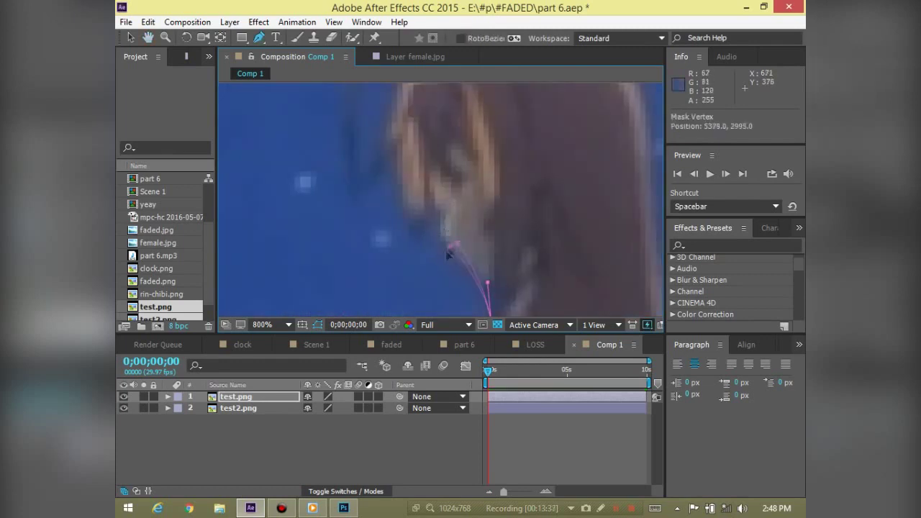
{"action": "left_click_drag", "start_coordinate": [440, 215], "coordinate": [405, 233]}
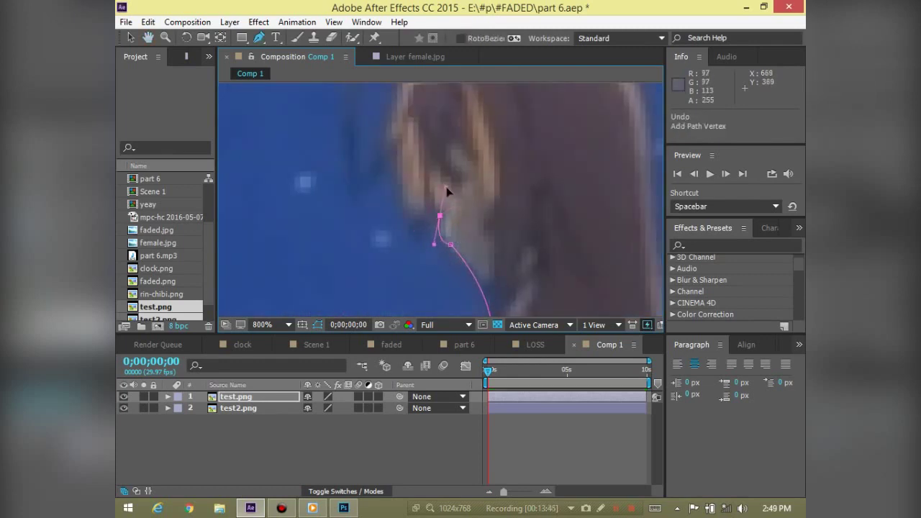
{"action": "scroll", "coordinate": [400, 162], "scroll_direction": "down", "scroll_amount": 3}
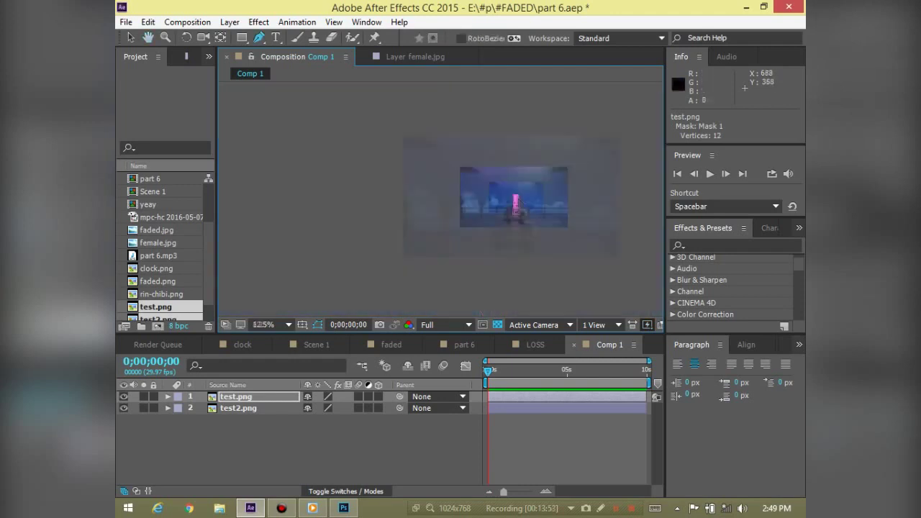
{"action": "scroll", "coordinate": [382, 216], "scroll_direction": "up", "scroll_amount": 2}
{"action": "left_click", "coordinate": [371, 221]}
{"action": "mouse_move", "coordinate": [375, 182]}
{"action": "left_mouse_down"}
{"action": "mouse_move", "coordinate": [390, 167]}
{"action": "mouse_move", "coordinate": [354, 190]}
{"action": "left_mouse_up"}
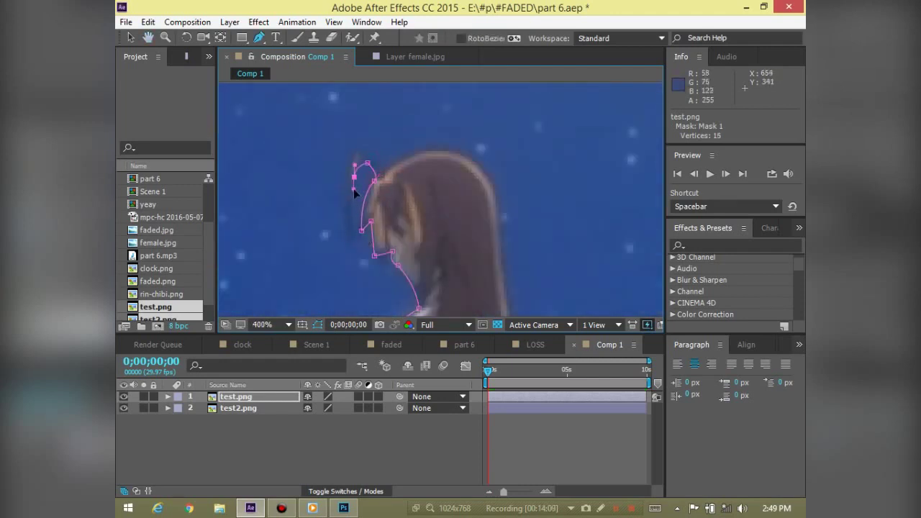
{"action": "left_click_drag", "start_coordinate": [355, 154], "coordinate": [366, 154]}
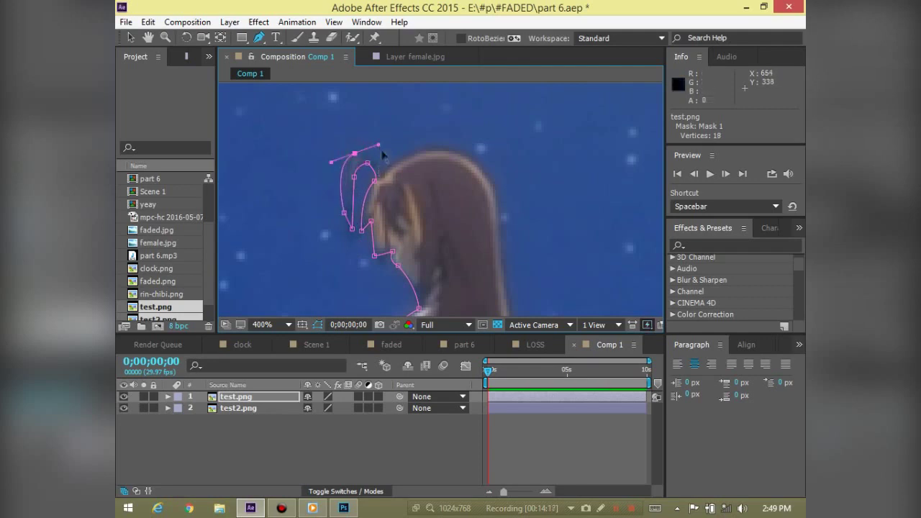
{"action": "scroll", "coordinate": [389, 160], "scroll_direction": "up", "scroll_amount": 2}
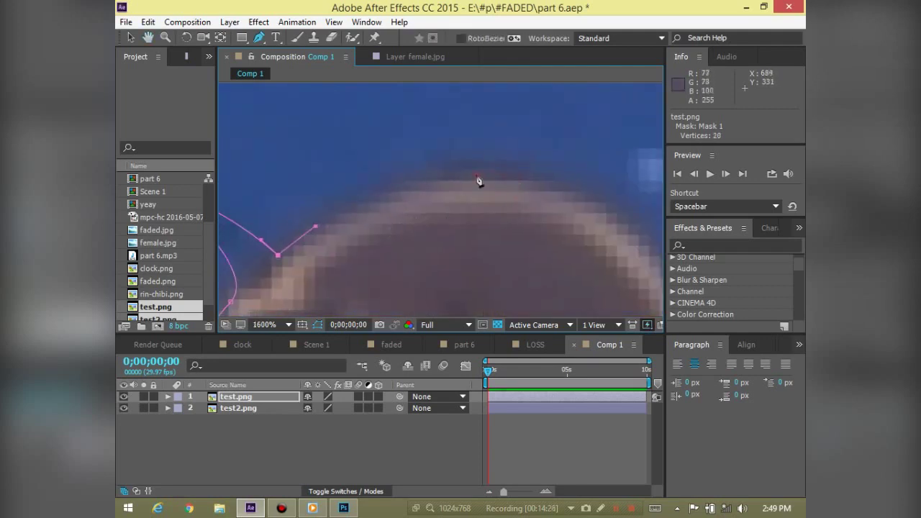
{"action": "scroll", "coordinate": [477, 181], "scroll_direction": "down", "scroll_amount": 3}
{"action": "scroll", "coordinate": [351, 157], "scroll_direction": "up", "scroll_amount": 1}
Continue the path down the hair edge to the bench, then close Mask 1 at its first vertex
{"action": "left_click", "coordinate": [382, 255]}
{"action": "left_click", "coordinate": [391, 298]}
{"action": "scroll", "coordinate": [425, 278], "scroll_direction": "down", "scroll_amount": 1}
{"action": "scroll", "coordinate": [408, 292], "scroll_direction": "down", "scroll_amount": 1}
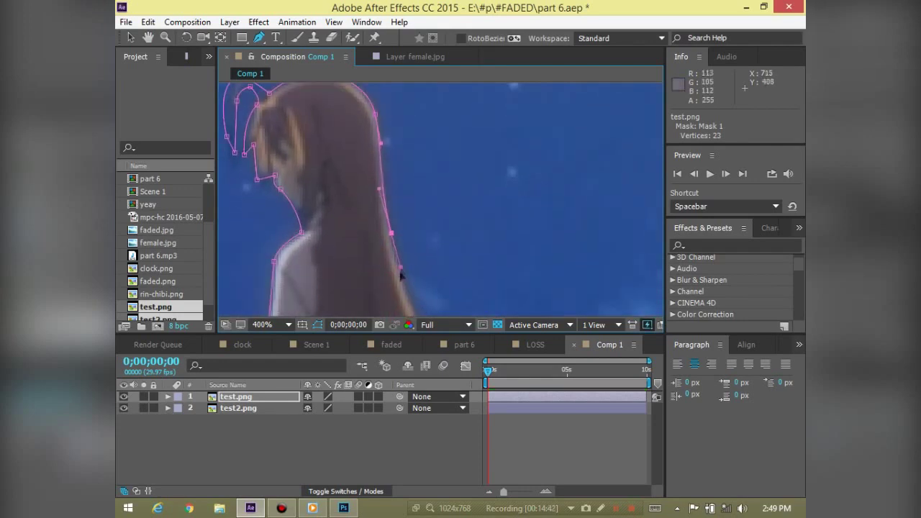
{"action": "scroll", "coordinate": [401, 274], "scroll_direction": "down", "scroll_amount": 3}
{"action": "left_click_drag", "start_coordinate": [367, 188], "coordinate": [375, 203]}
{"action": "left_click_drag", "start_coordinate": [367, 252], "coordinate": [360, 268]}
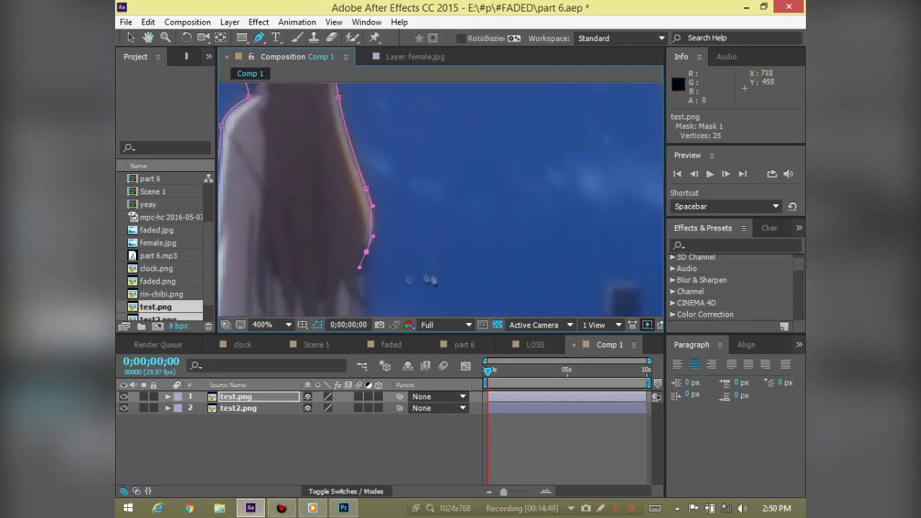
{"action": "scroll", "coordinate": [432, 280], "scroll_direction": "up", "scroll_amount": 1}
{"action": "key", "text": "ctrl+z"}
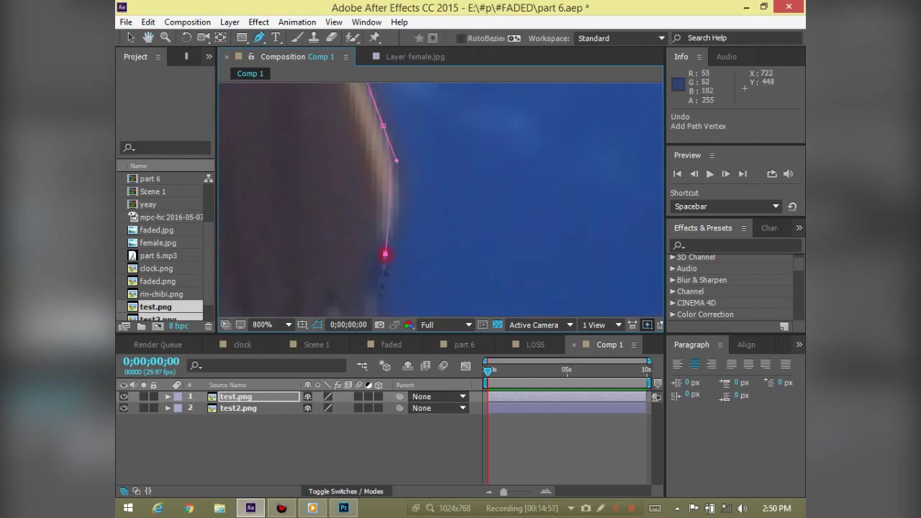
{"action": "left_click_drag", "start_coordinate": [385, 254], "coordinate": [365, 280]}
{"action": "scroll", "coordinate": [365, 281], "scroll_direction": "down", "scroll_amount": 1}
{"action": "scroll", "coordinate": [404, 195], "scroll_direction": "down", "scroll_amount": 1}
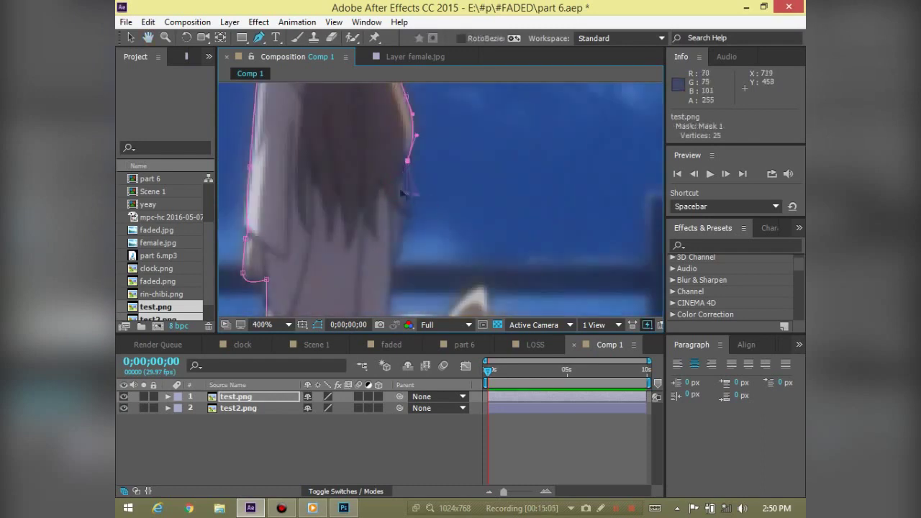
{"action": "scroll", "coordinate": [394, 273], "scroll_direction": "down", "scroll_amount": 3}
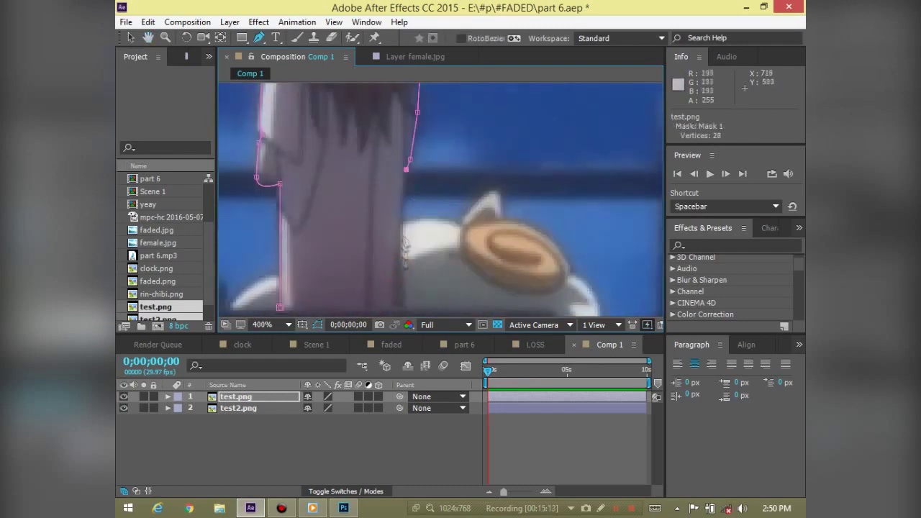
{"action": "scroll", "coordinate": [395, 273], "scroll_direction": "down", "scroll_amount": 2}
{"action": "left_click", "coordinate": [405, 251]}
{"action": "left_click", "coordinate": [279, 250]}
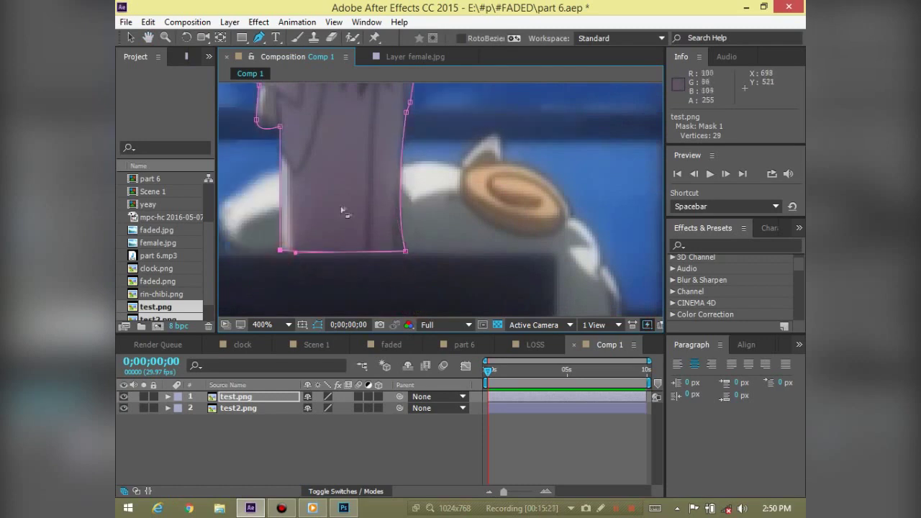
{"action": "scroll", "coordinate": [297, 257], "scroll_direction": "up", "scroll_amount": 1}
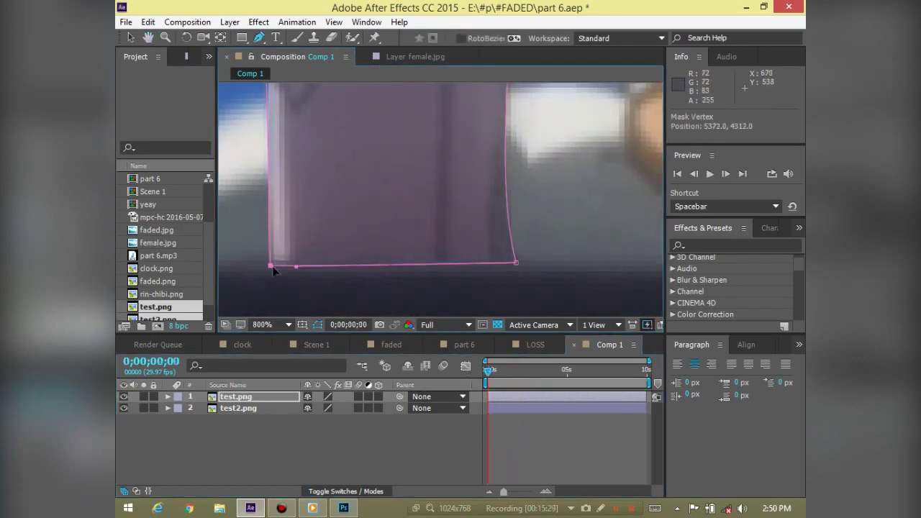
{"action": "left_click", "coordinate": [266, 267]}
{"action": "key", "text": "slash"}
{"action": "left_click", "coordinate": [170, 398]}
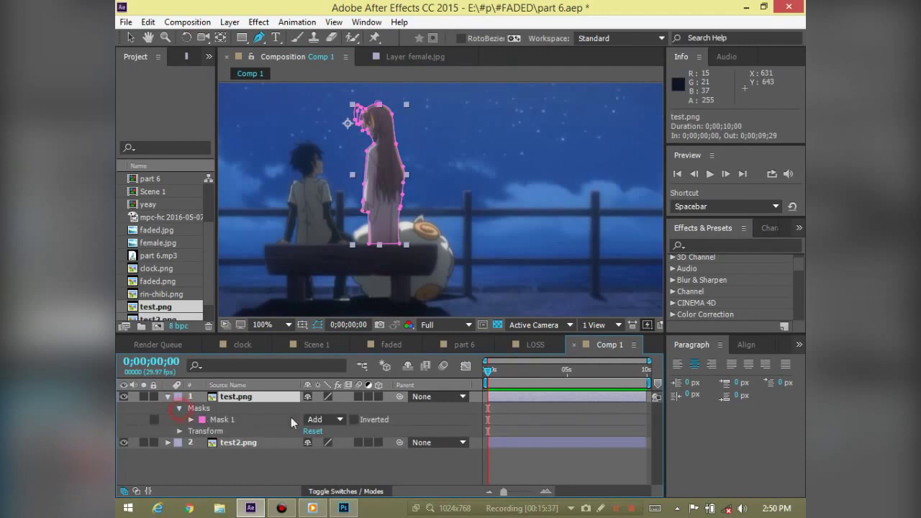
Set Mask 1 to None and draw a closed Mask 2 around the legs under the bench
{"action": "left_click", "coordinate": [319, 420]}
{"action": "left_click", "coordinate": [350, 317]}
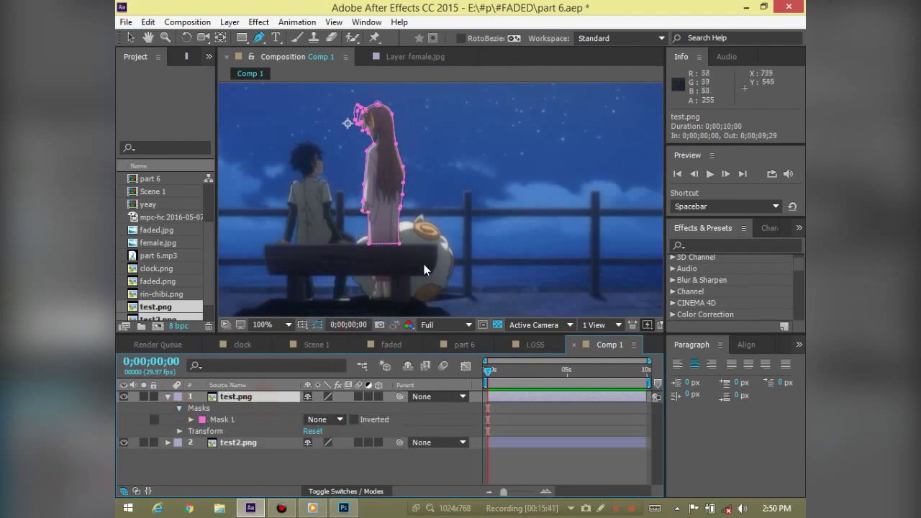
{"action": "scroll", "coordinate": [425, 267], "scroll_direction": "up", "scroll_amount": 4}
{"action": "left_click_drag", "start_coordinate": [290, 243], "coordinate": [468, 172]}
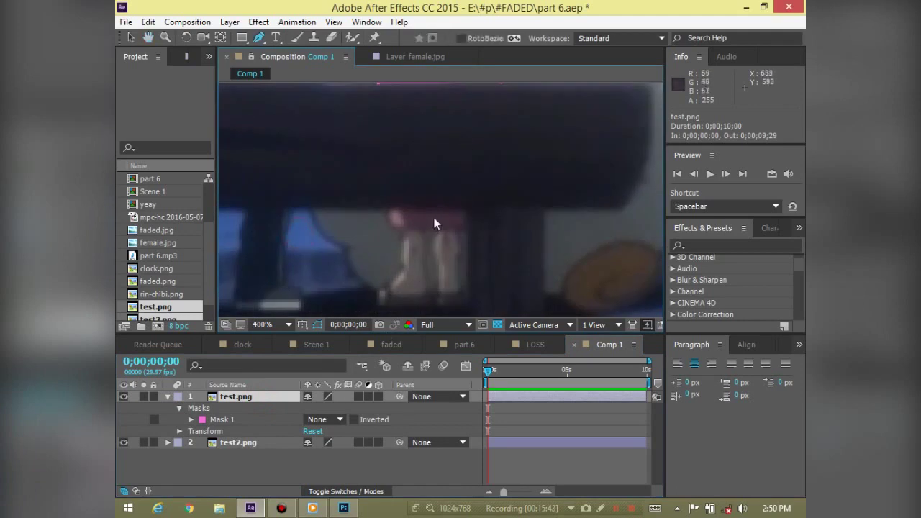
{"action": "scroll", "coordinate": [436, 226], "scroll_direction": "up", "scroll_amount": 2}
{"action": "key", "text": "g"}
{"action": "left_click", "coordinate": [343, 196]}
{"action": "mouse_move", "coordinate": [377, 236]}
{"action": "left_mouse_down"}
{"action": "mouse_move", "coordinate": [405, 238]}
{"action": "mouse_move", "coordinate": [380, 269]}
{"action": "left_mouse_up"}
{"action": "left_click_drag", "start_coordinate": [401, 315], "coordinate": [392, 217]}
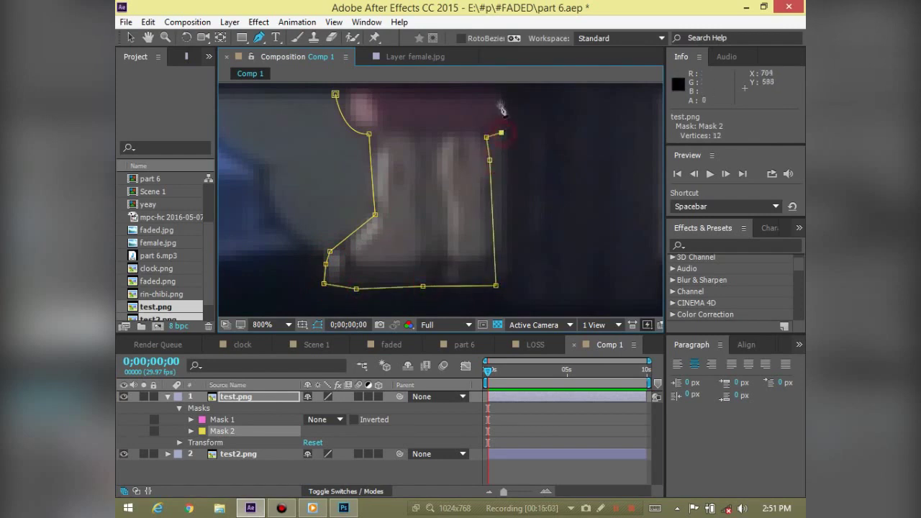
{"action": "left_click", "coordinate": [336, 94]}
{"action": "scroll", "coordinate": [390, 190], "scroll_direction": "down", "scroll_amount": 6}
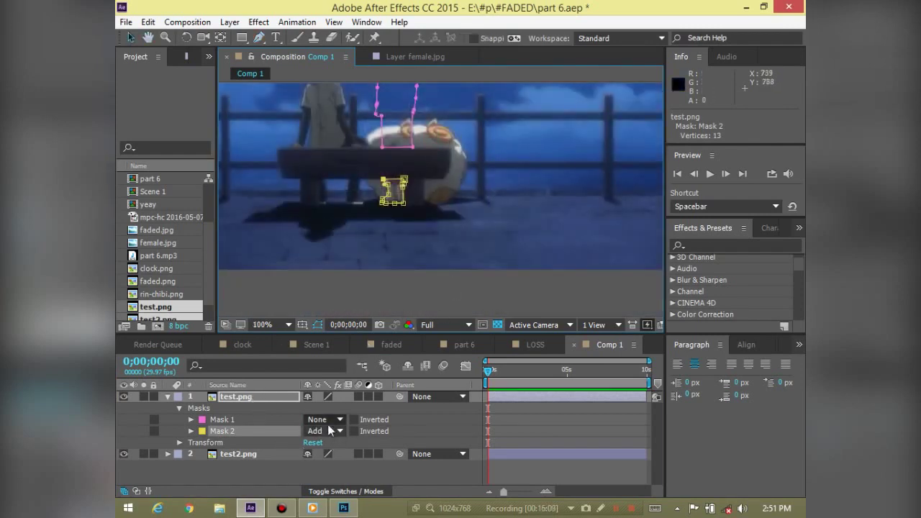
Return Mask 1 to Add and review the girl's full cutout over the first frames
{"action": "left_click", "coordinate": [327, 419]}
{"action": "left_click", "coordinate": [349, 329]}
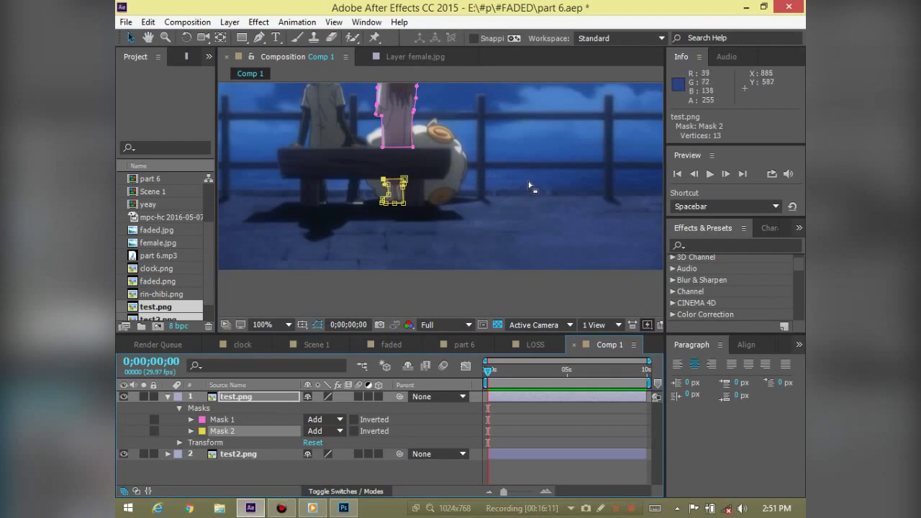
{"action": "scroll", "coordinate": [533, 189], "scroll_direction": "down", "scroll_amount": 1}
{"action": "scroll", "coordinate": [532, 188], "scroll_direction": "down", "scroll_amount": 1}
{"action": "left_click", "coordinate": [545, 173]}
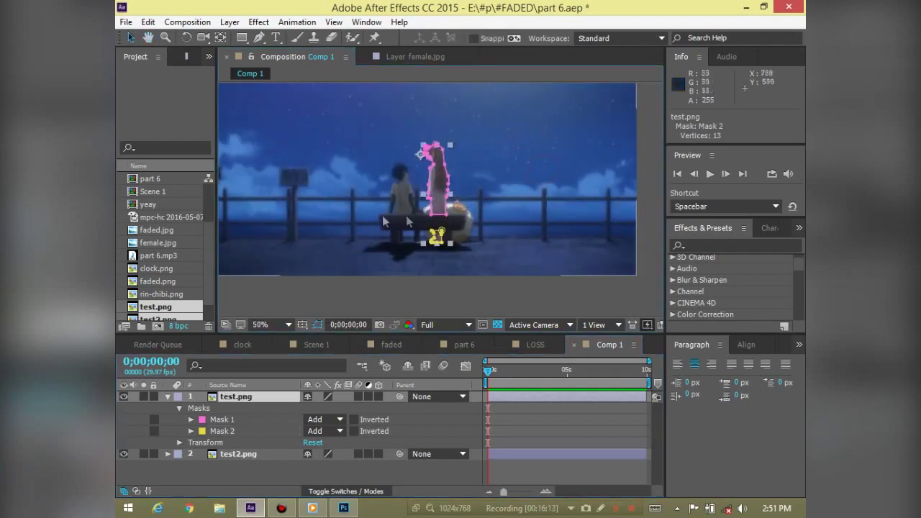
{"action": "left_click", "coordinate": [657, 193]}
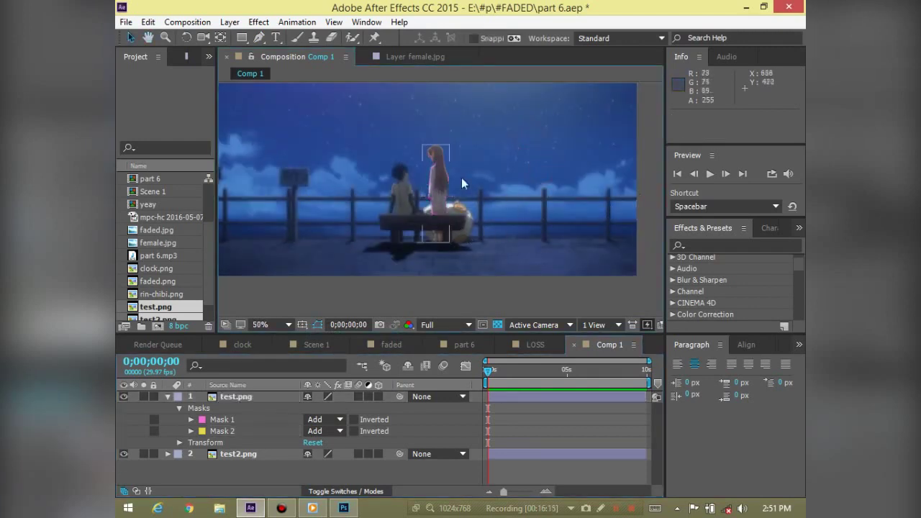
{"action": "scroll", "coordinate": [491, 188], "scroll_direction": "down", "scroll_amount": 1}
{"action": "scroll", "coordinate": [491, 188], "scroll_direction": "up", "scroll_amount": 1}
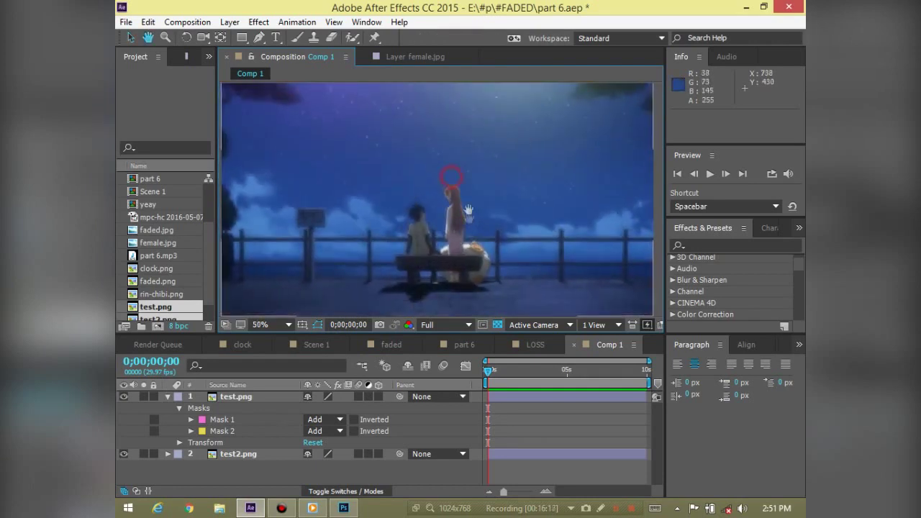
{"action": "left_click_drag", "start_coordinate": [475, 217], "coordinate": [480, 198]}
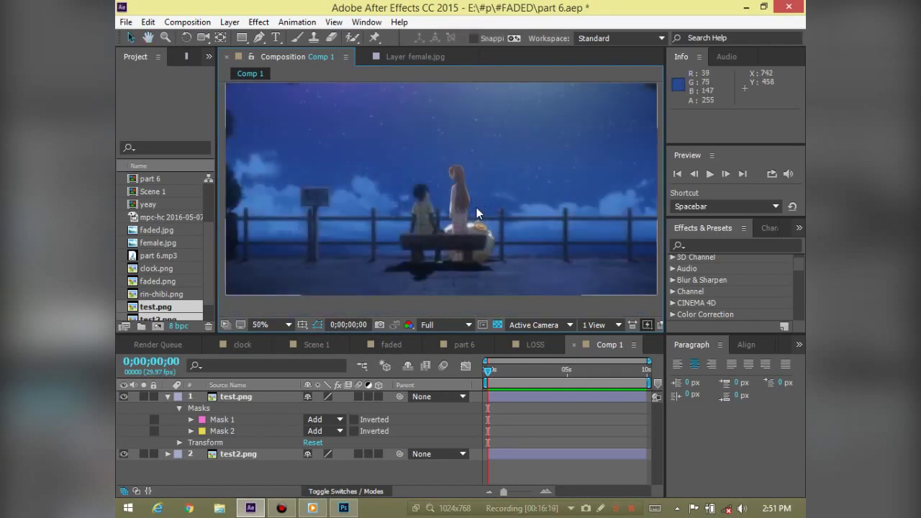
{"action": "left_click", "coordinate": [469, 203]}
{"action": "left_click", "coordinate": [479, 214]}
{"action": "left_click_drag", "start_coordinate": [498, 372], "coordinate": [475, 387]}
{"action": "left_click", "coordinate": [715, 247]}
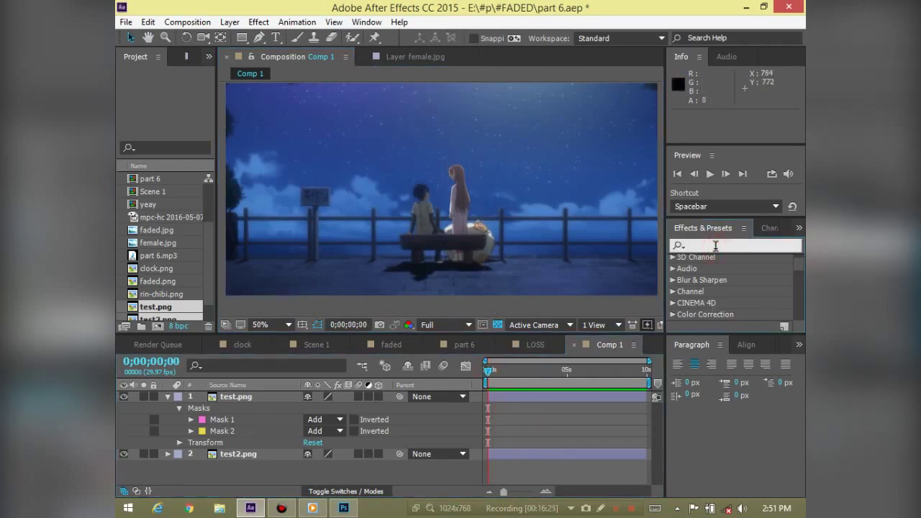
Apply CC Scatterize to test.png with Composite transfer mode and Scatter at 75.0
{"action": "type", "text": "cc scatter"}
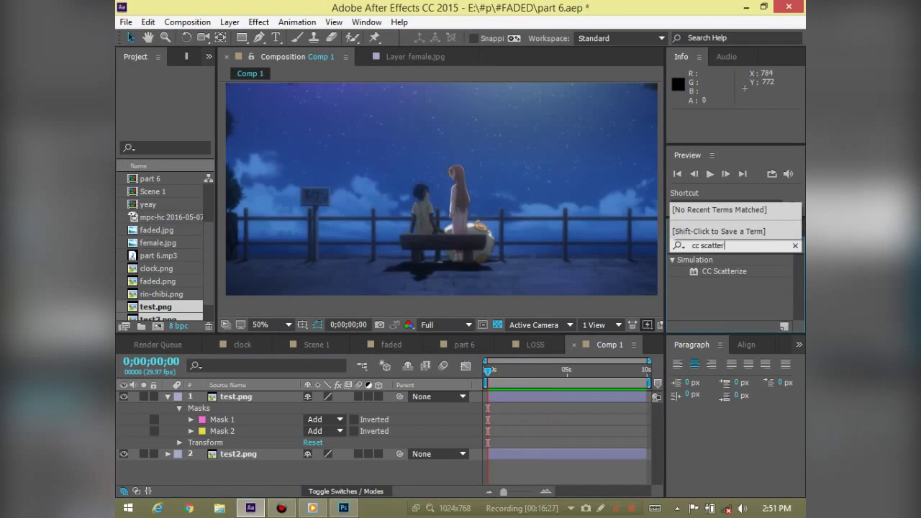
{"action": "left_click", "coordinate": [724, 277]}
{"action": "left_click_drag", "start_coordinate": [729, 272], "coordinate": [238, 397]}
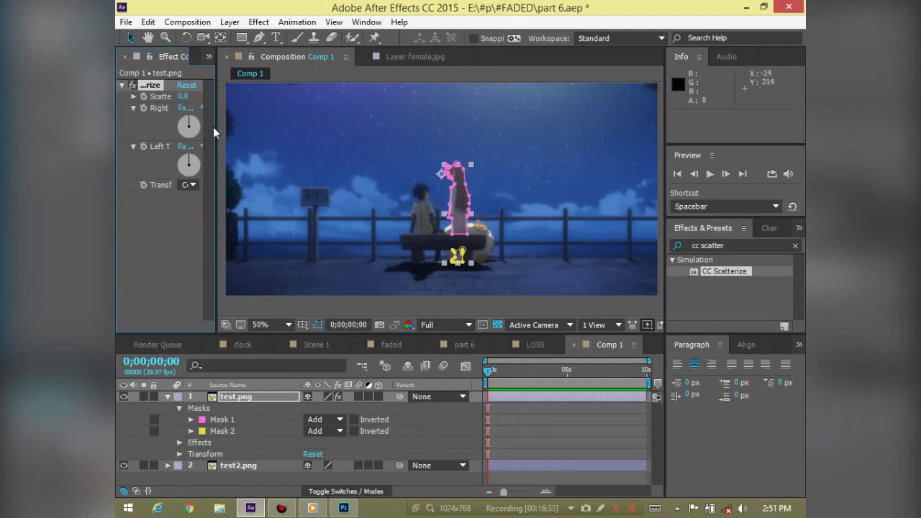
{"action": "left_click_drag", "start_coordinate": [215, 128], "coordinate": [290, 125]}
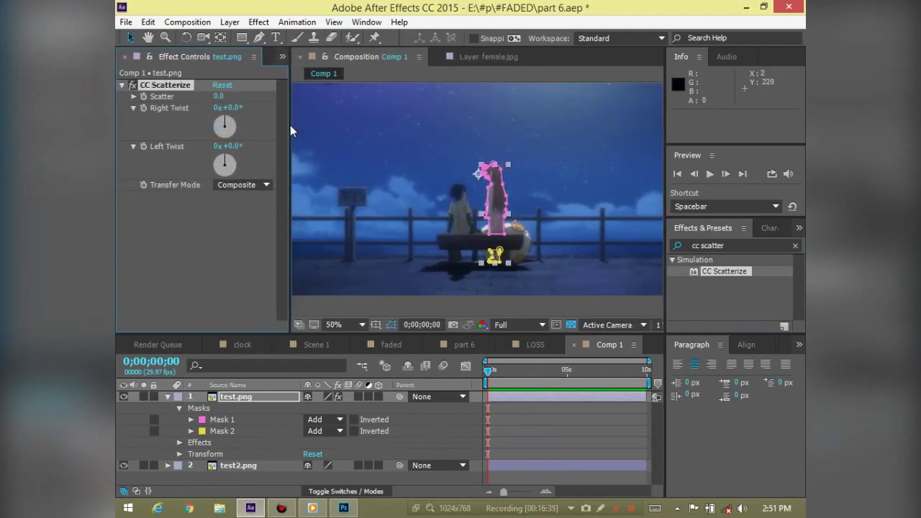
{"action": "left_click", "coordinate": [245, 185]}
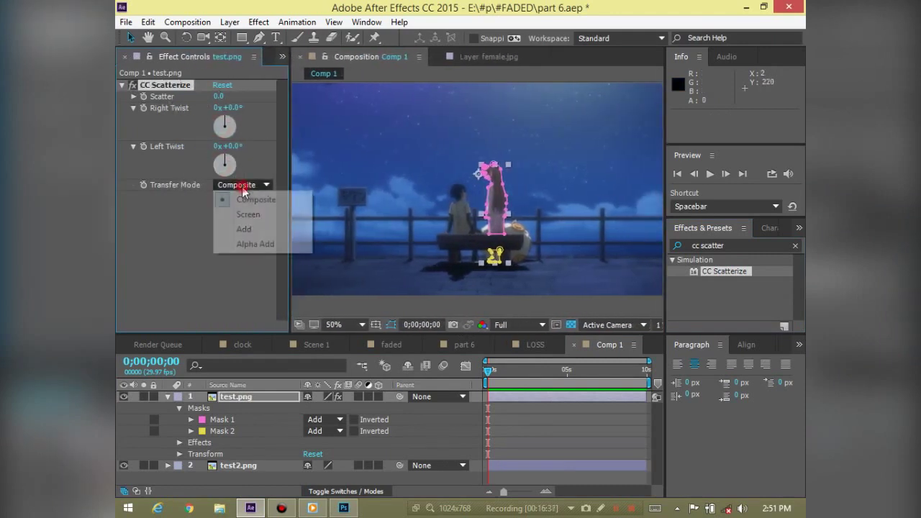
{"action": "left_click", "coordinate": [255, 200]}
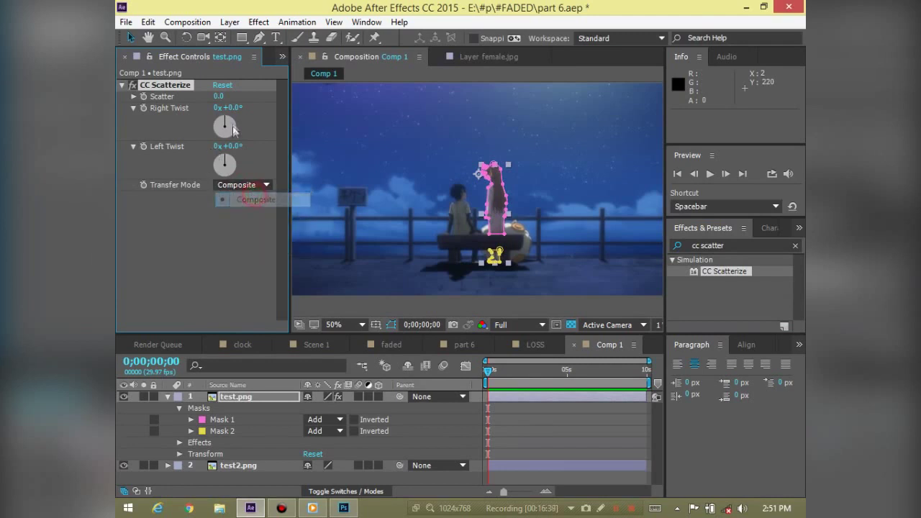
{"action": "left_click_drag", "start_coordinate": [218, 96], "coordinate": [241, 97]}
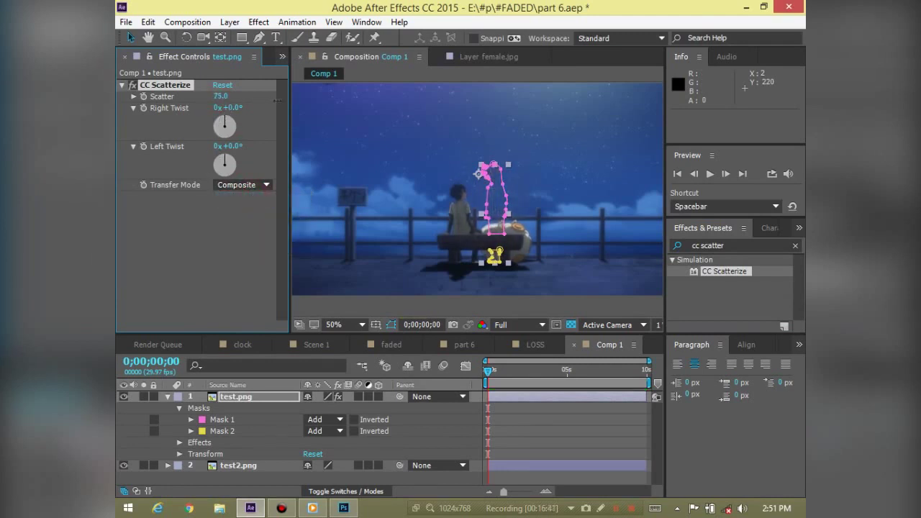
{"action": "left_click", "coordinate": [536, 254]}
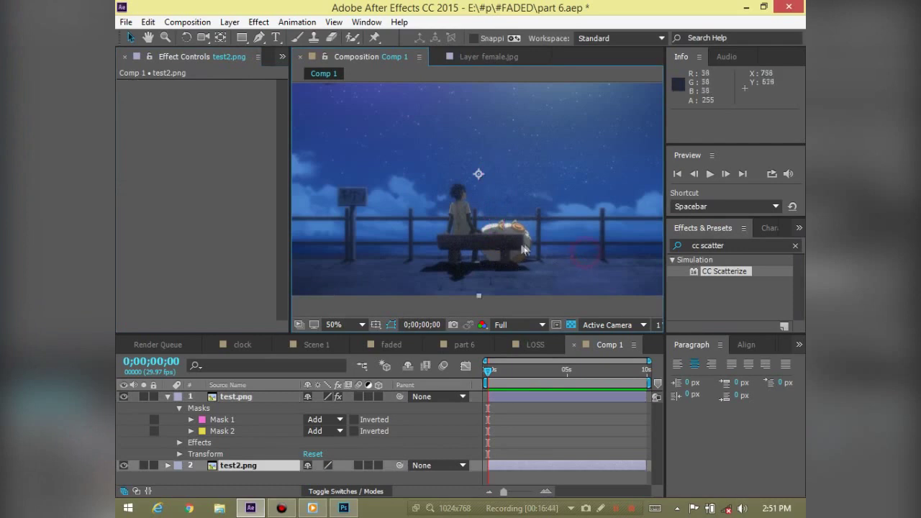
Set test.png's CC Scatterize Scatter value back to 0
{"action": "scroll", "coordinate": [536, 253], "scroll_direction": "up", "scroll_amount": 2}
{"action": "scroll", "coordinate": [536, 247], "scroll_direction": "down", "scroll_amount": 2}
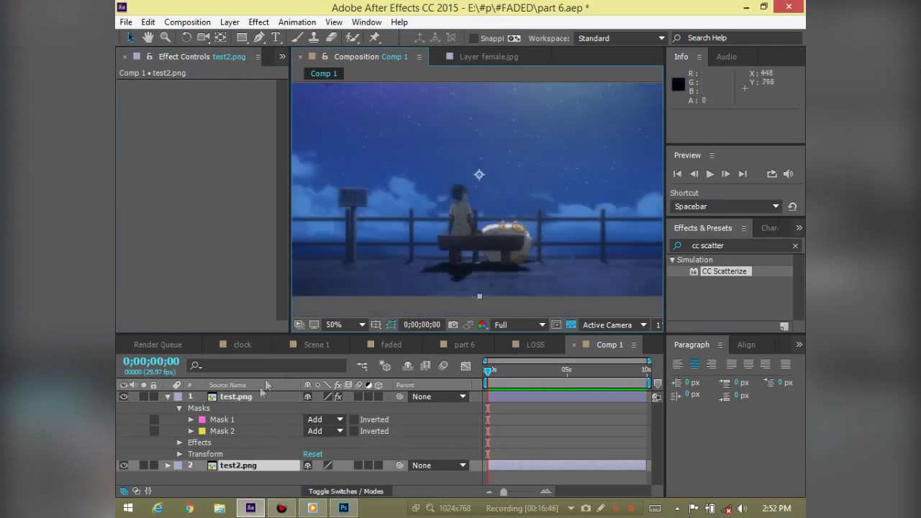
{"action": "left_click", "coordinate": [245, 397]}
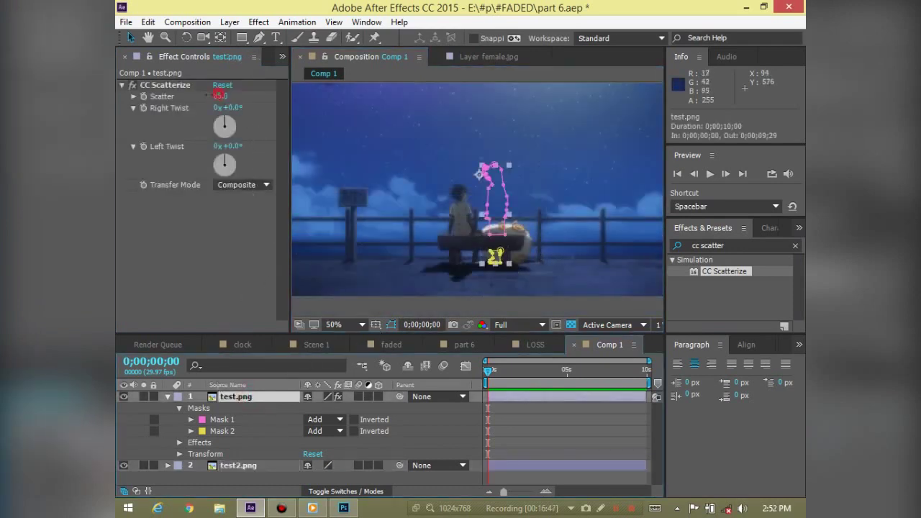
{"action": "left_click_drag", "start_coordinate": [221, 95], "coordinate": [165, 96]}
{"action": "left_click", "coordinate": [221, 96]}
{"action": "type", "text": "0"}
{"action": "key", "text": "Return"}
Add a Scatter keyframe at 0;00;02;00 and show only the keyframed property with U
{"action": "left_click_drag", "start_coordinate": [488, 369], "coordinate": [526, 387]}
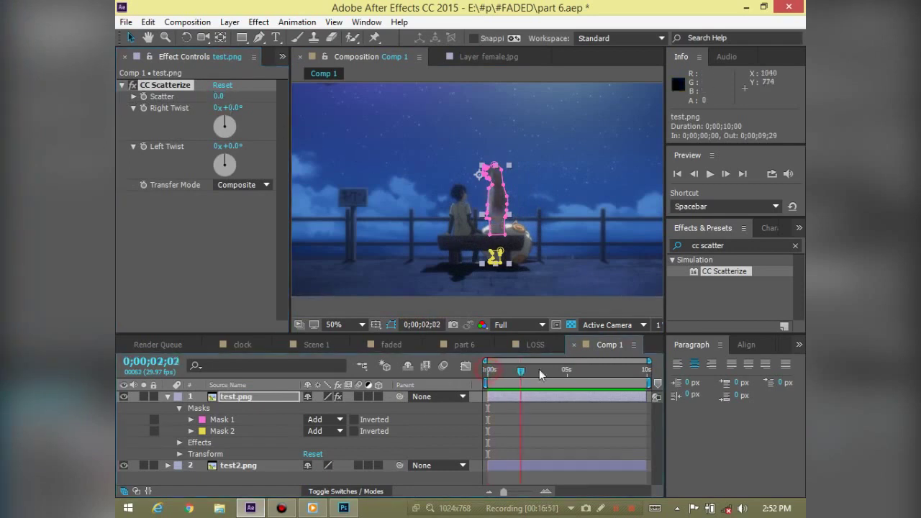
{"action": "left_click", "coordinate": [520, 387]}
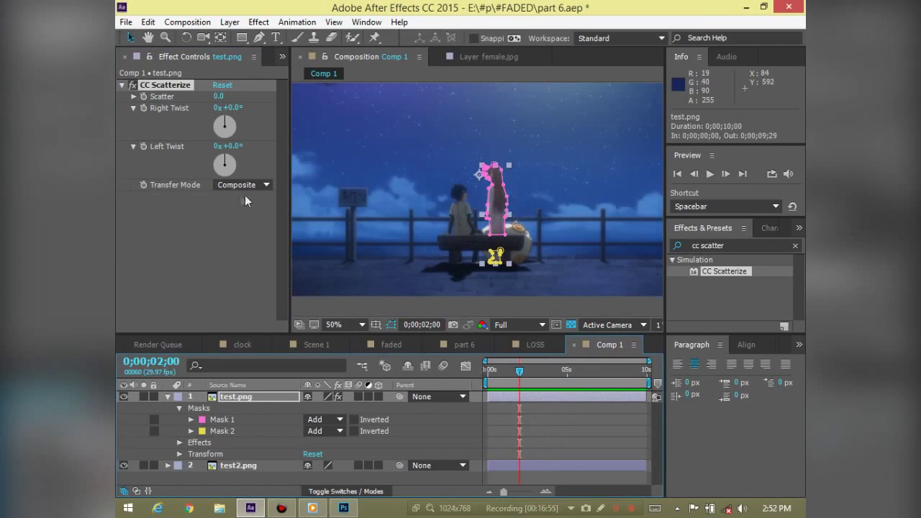
{"action": "left_click", "coordinate": [153, 99]}
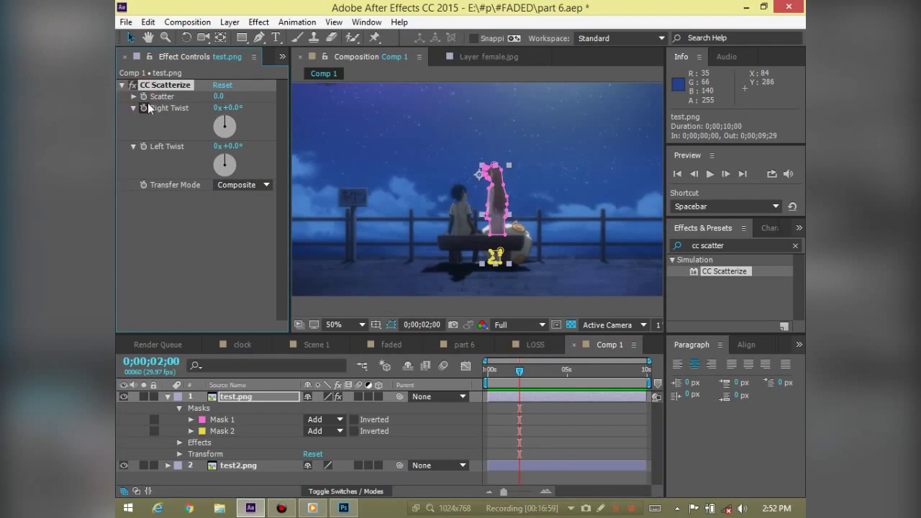
{"action": "left_click", "coordinate": [517, 398]}
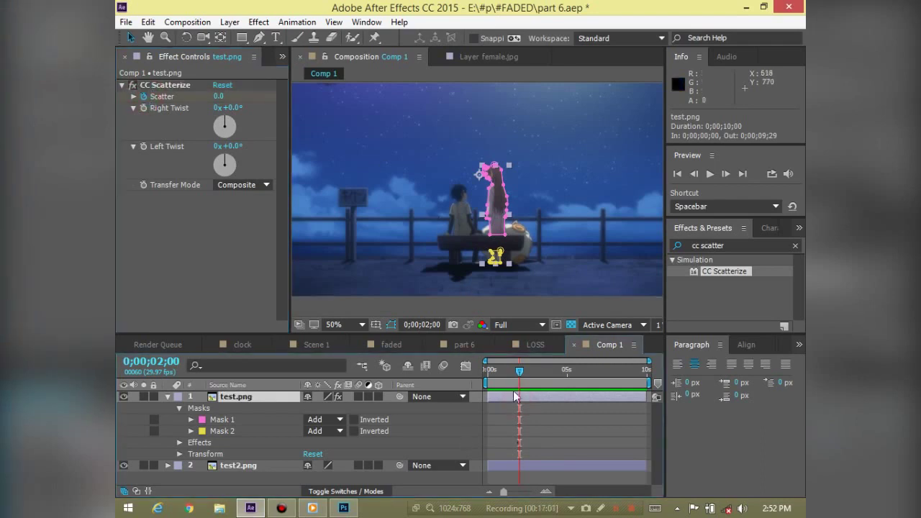
{"action": "key", "text": "u"}
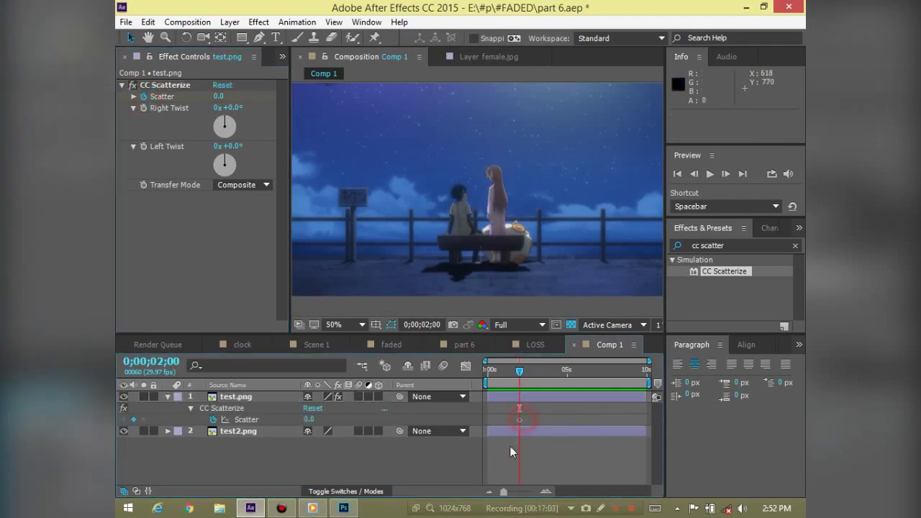
{"action": "left_click", "coordinate": [520, 420]}
Keyframe Scatter at 140 near 0;00;05;28, trying Alpha Add and Screen before keeping Composite
{"action": "left_click_drag", "start_coordinate": [522, 372], "coordinate": [584, 374]}
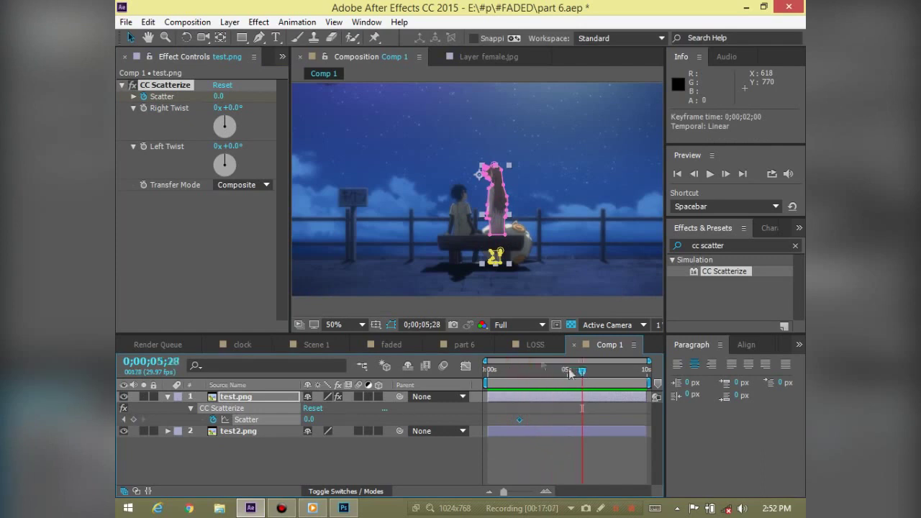
{"action": "left_click_drag", "start_coordinate": [220, 98], "coordinate": [300, 100]}
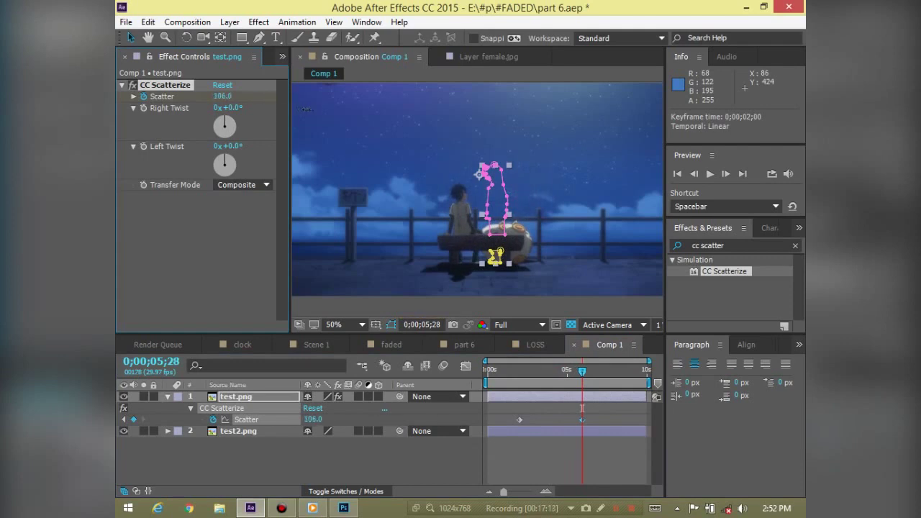
{"action": "left_click_drag", "start_coordinate": [329, 113], "coordinate": [335, 113]}
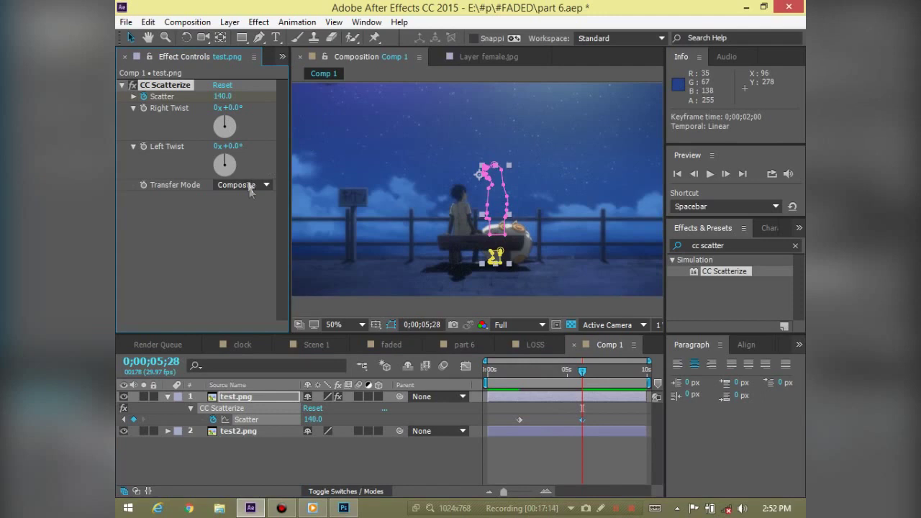
{"action": "left_click", "coordinate": [243, 185]}
{"action": "left_click", "coordinate": [255, 244]}
{"action": "left_click", "coordinate": [242, 188]}
{"action": "left_click", "coordinate": [247, 213]}
{"action": "left_click", "coordinate": [247, 188]}
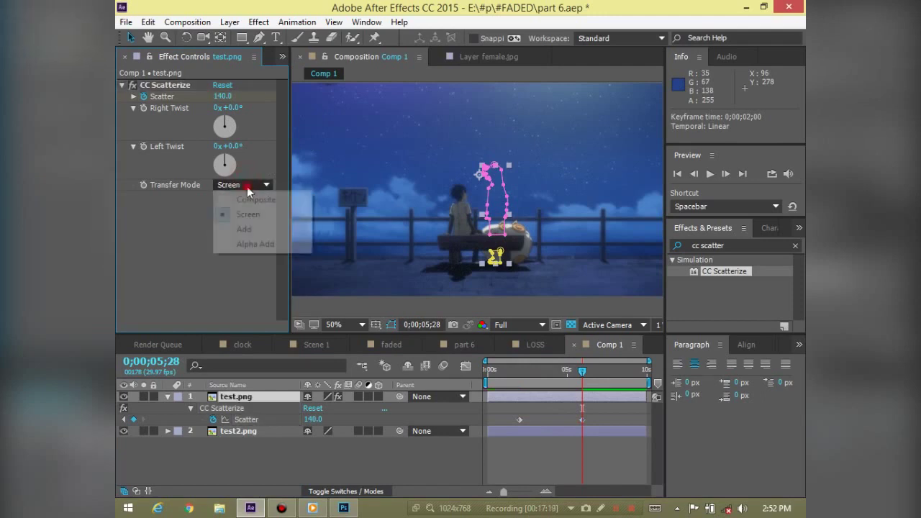
{"action": "left_click", "coordinate": [249, 199]}
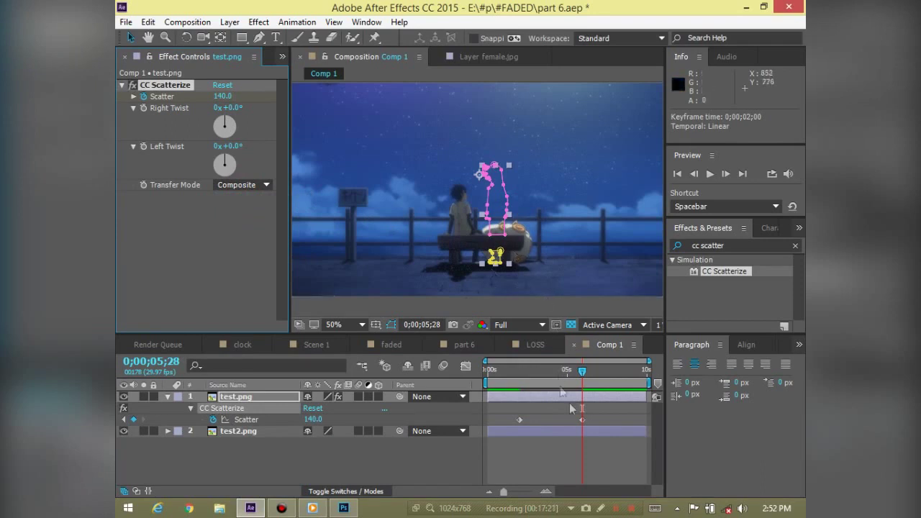
Select the six-second keyframe and enable motion blur for test.png and the composition
{"action": "left_click", "coordinate": [583, 420]}
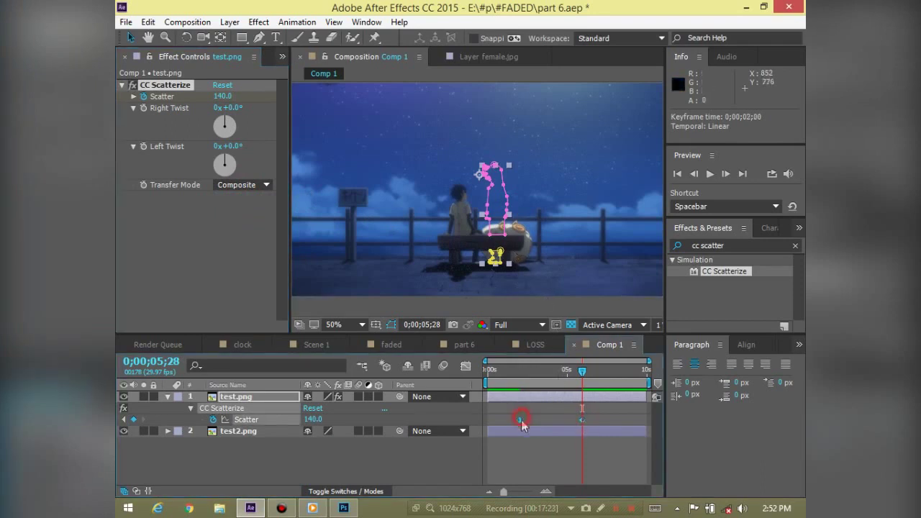
{"action": "left_click", "coordinate": [444, 366]}
{"action": "left_click", "coordinate": [358, 396]}
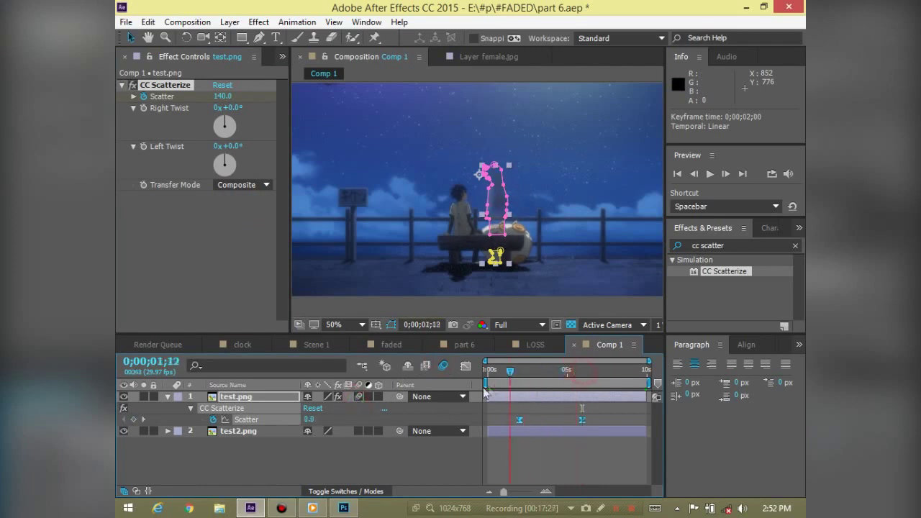
Preview, then in the Scatter speed graph shorten the first keyframe's influence and lengthen the last
{"action": "key", "text": "Home"}
{"action": "key", "text": "space"}
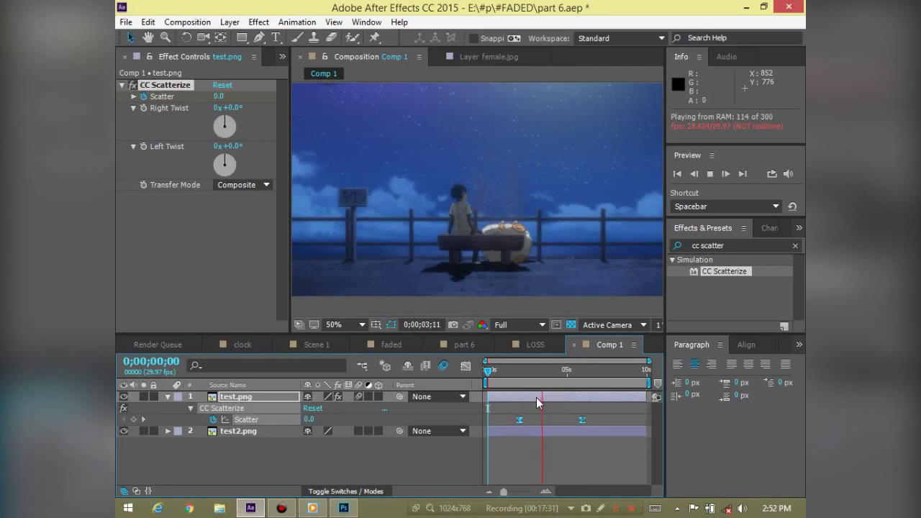
{"action": "key", "text": "space"}
{"action": "key", "text": "shift+F3"}
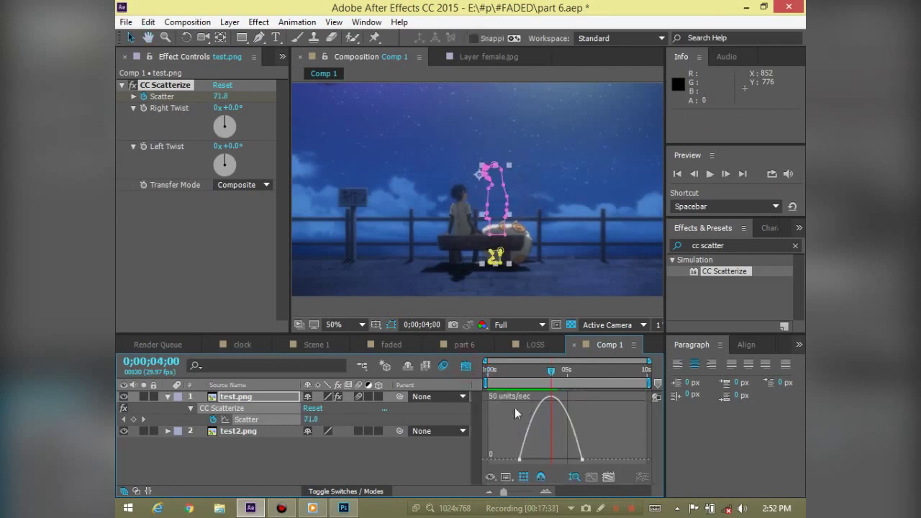
{"action": "scroll", "coordinate": [538, 440], "scroll_direction": "up", "scroll_amount": 5}
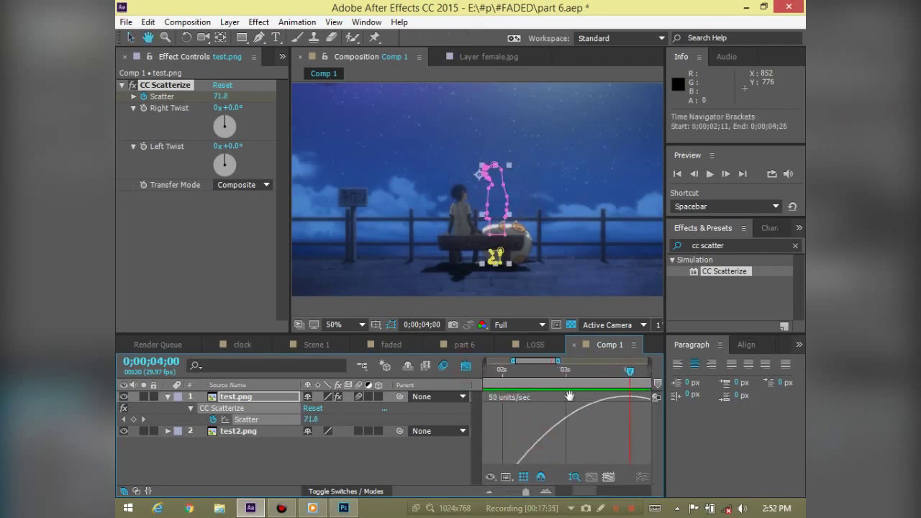
{"action": "scroll", "coordinate": [587, 436], "scroll_direction": "down", "scroll_amount": 2}
{"action": "scroll", "coordinate": [517, 455], "scroll_direction": "down", "scroll_amount": 3}
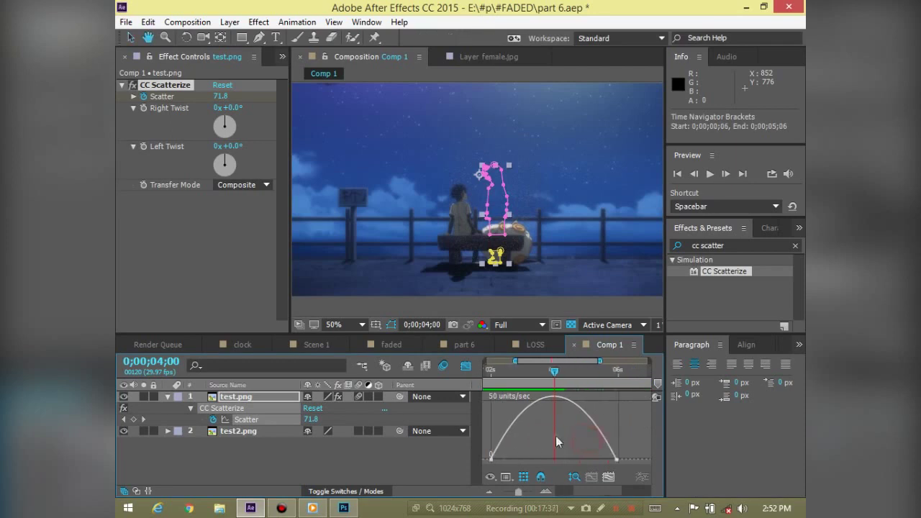
{"action": "left_click", "coordinate": [519, 455]}
{"action": "left_click_drag", "start_coordinate": [530, 461], "coordinate": [518, 460]}
{"action": "left_click_drag", "start_coordinate": [614, 461], "coordinate": [575, 461]}
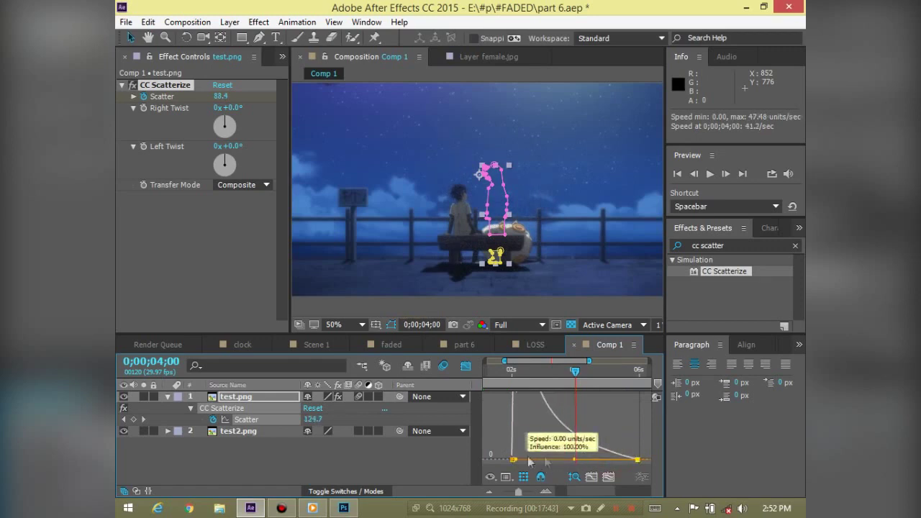
{"action": "left_click_drag", "start_coordinate": [575, 370], "coordinate": [551, 371]}
Preview the reshaped timing, return to layer bars, and fit the composition in the viewer
{"action": "key", "text": "space"}
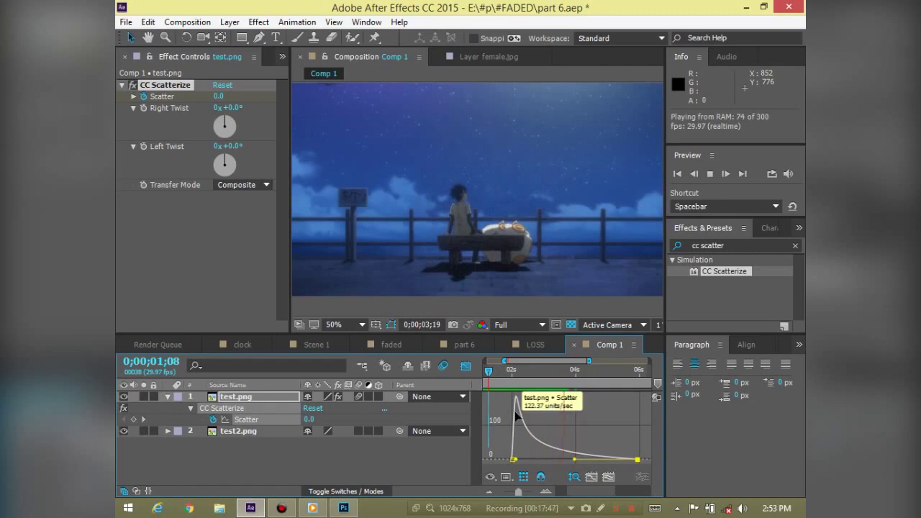
{"action": "key", "text": "space"}
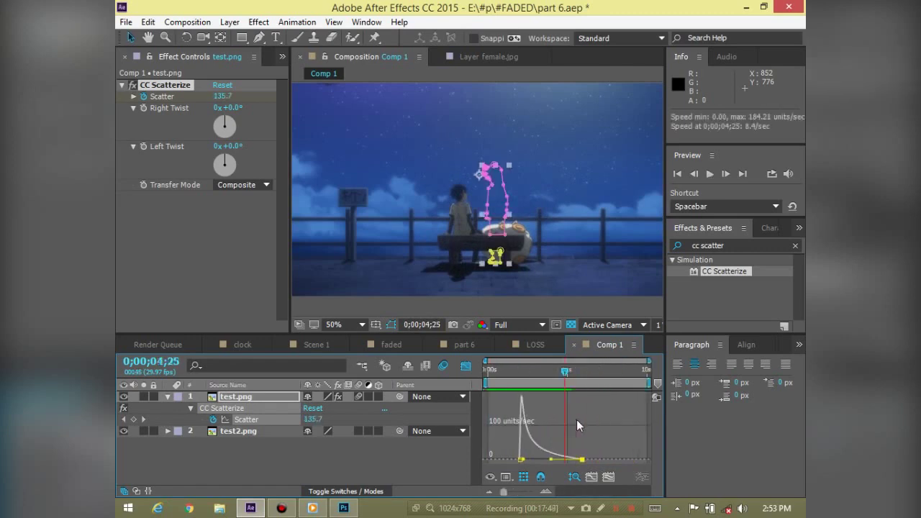
{"action": "key", "text": "shift+F3"}
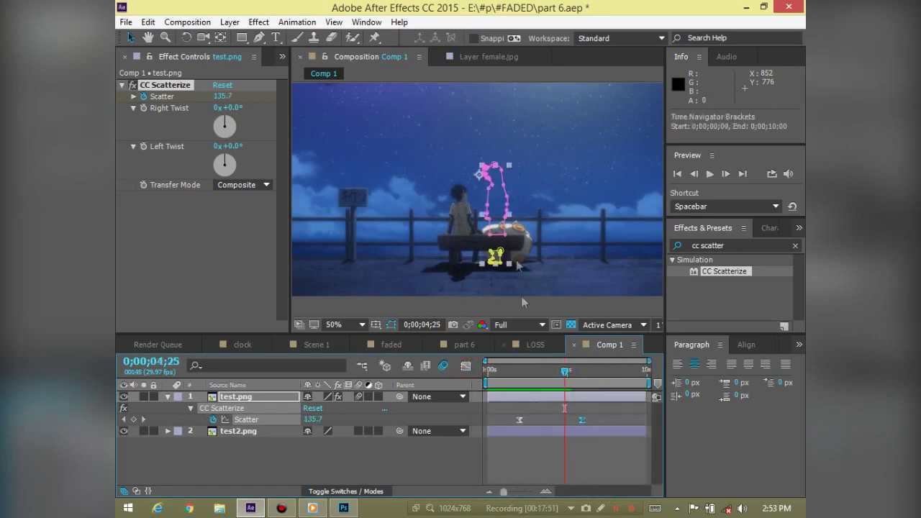
{"action": "key", "text": "comma"}
{"action": "left_click", "coordinate": [343, 325]}
{"action": "left_click", "coordinate": [350, 82]}
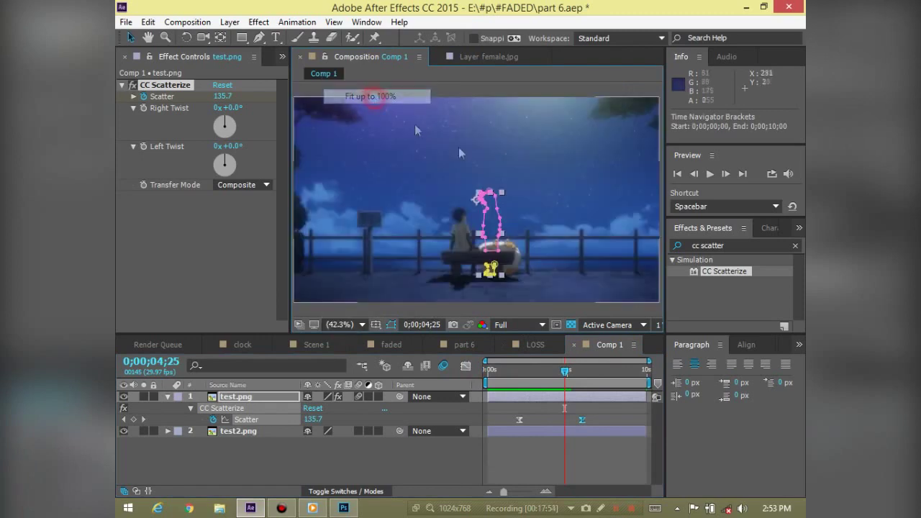
Set the work area to roughly 0;00;01;02–0;00;05;27 and preview the scatter within it
{"action": "left_click_drag", "start_coordinate": [566, 371], "coordinate": [488, 370]}
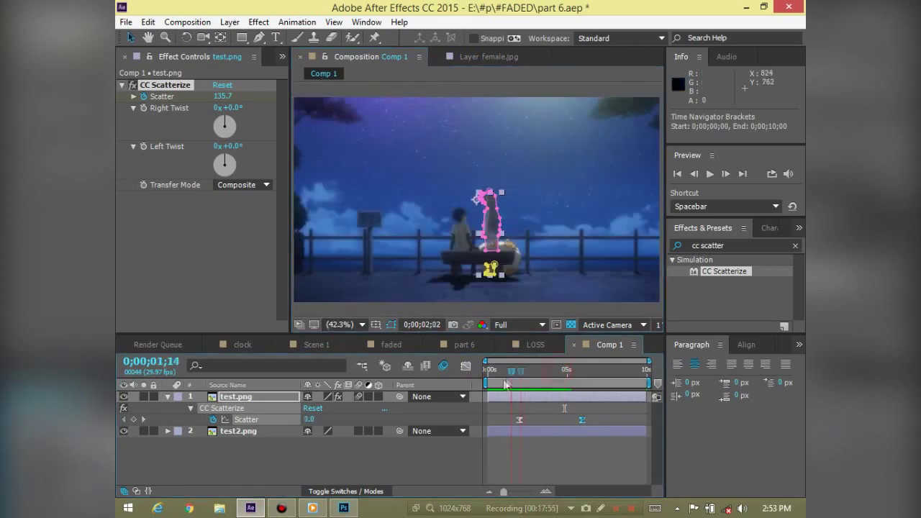
{"action": "key", "text": "space"}
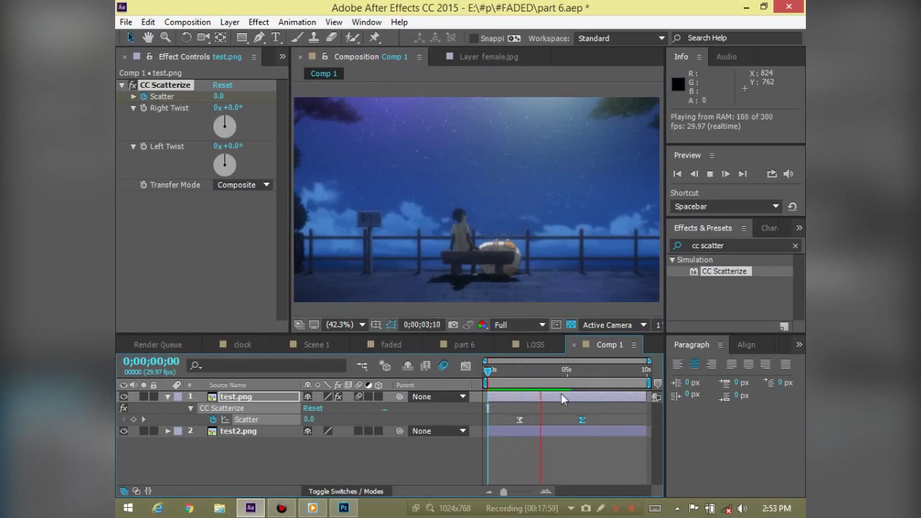
{"action": "key", "text": "space"}
{"action": "left_click_drag", "start_coordinate": [489, 382], "coordinate": [518, 383]}
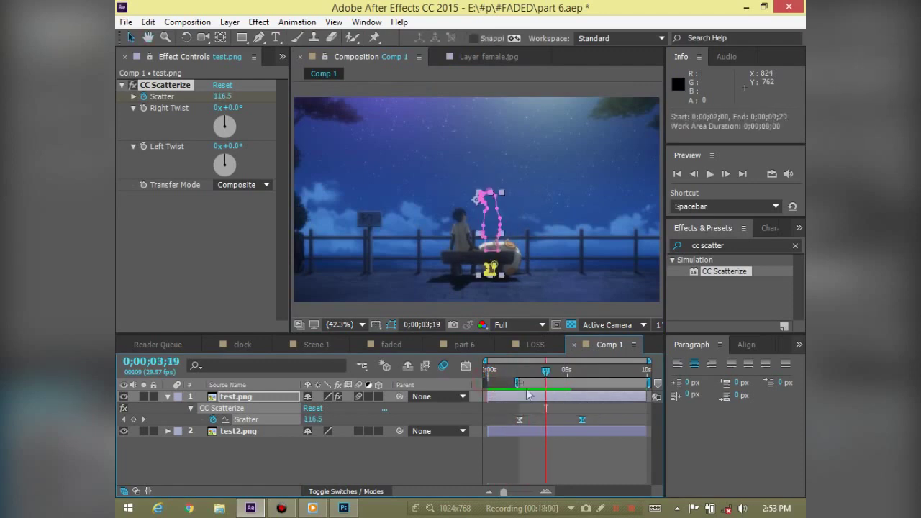
{"action": "left_click_drag", "start_coordinate": [646, 383], "coordinate": [520, 372]}
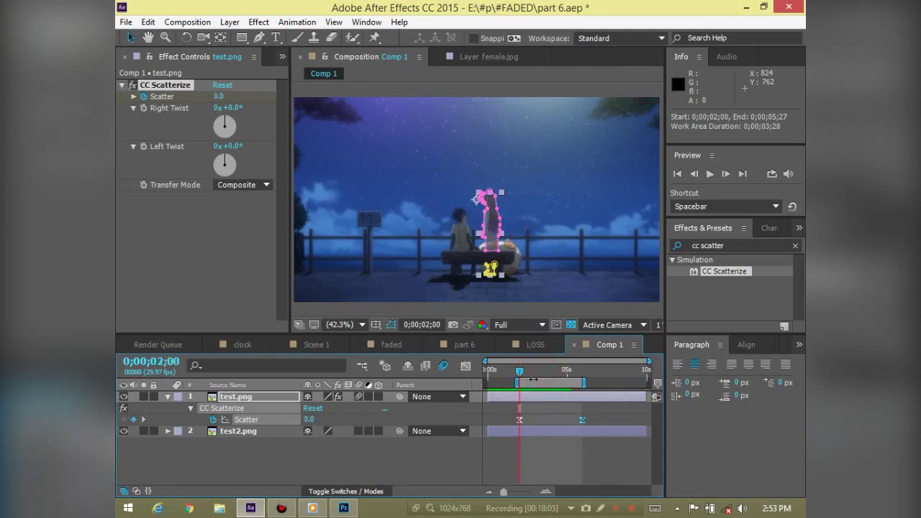
{"action": "key", "text": "space"}
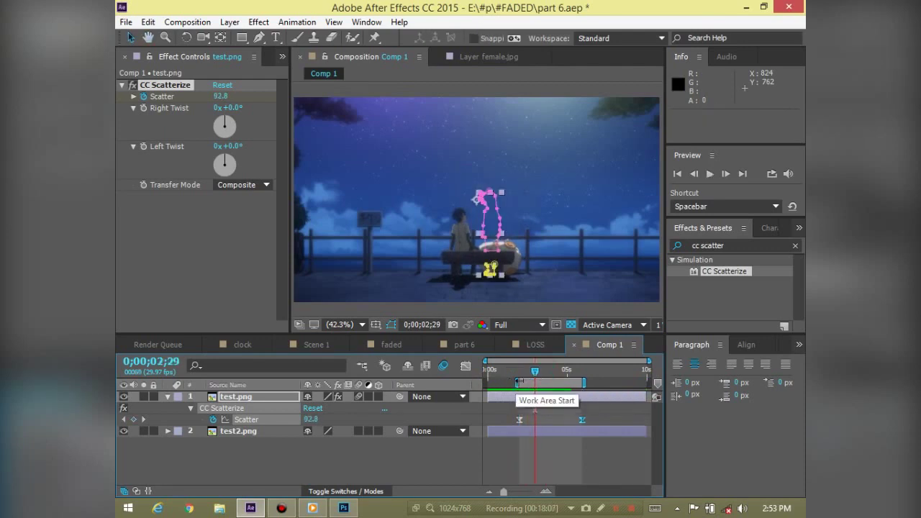
{"action": "left_click_drag", "start_coordinate": [518, 382], "coordinate": [505, 381]}
{"action": "key", "text": "space"}
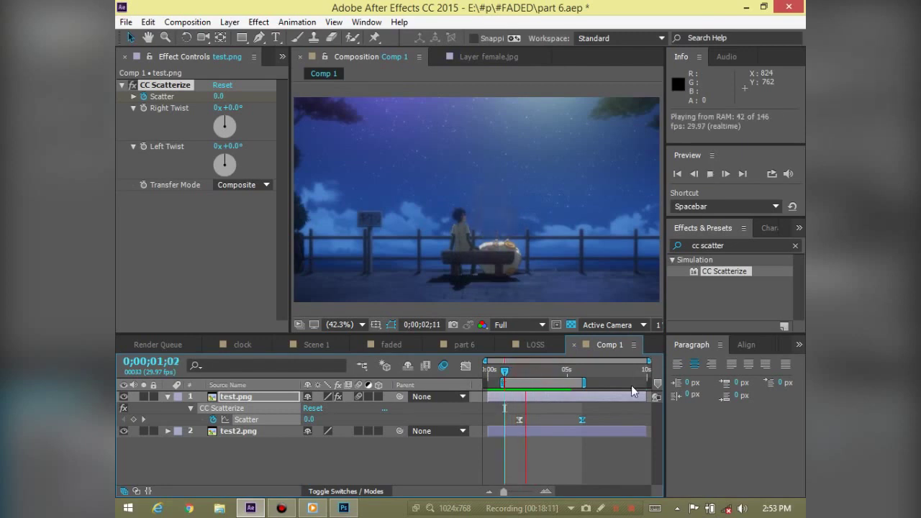